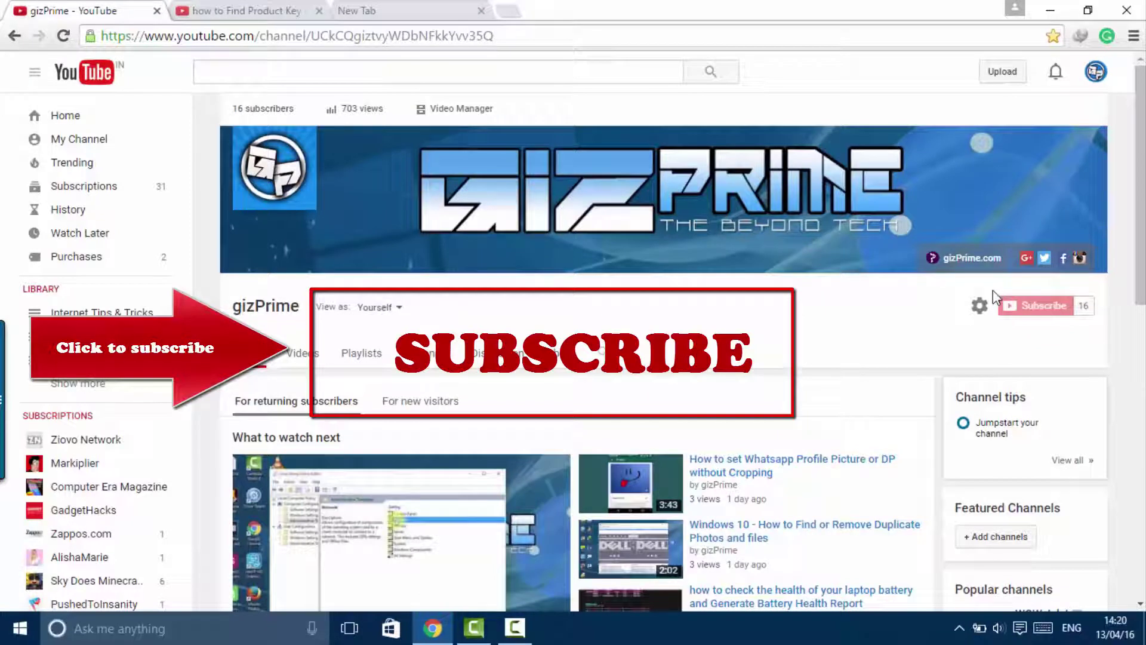
# Step: Play the Windows 7/8/10 product key video and skip ahead to about 1:24
pyautogui.moveTo(989, 287); pyautogui.dragTo(1105, 321)
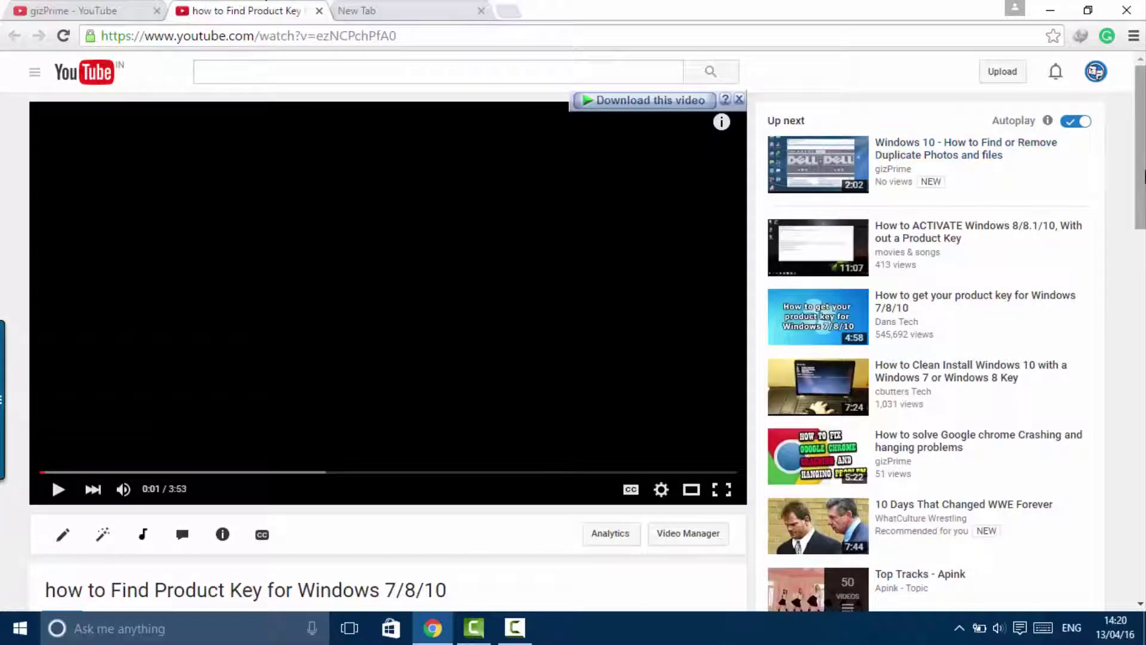
pyautogui.click(59, 492)
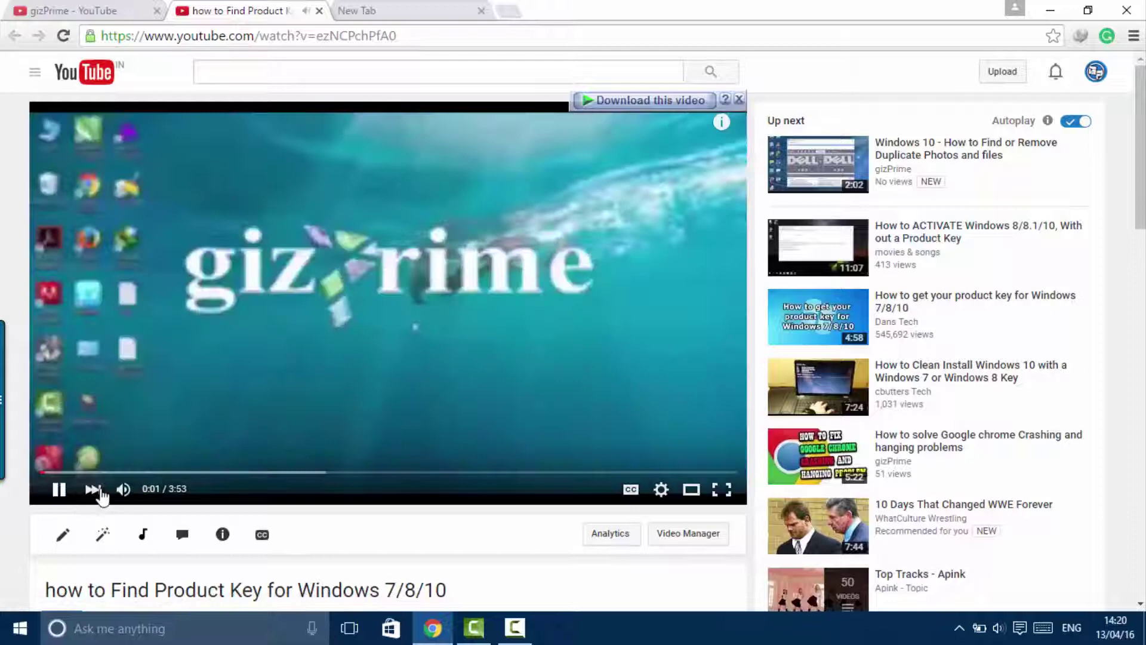
pyautogui.click(290, 472)
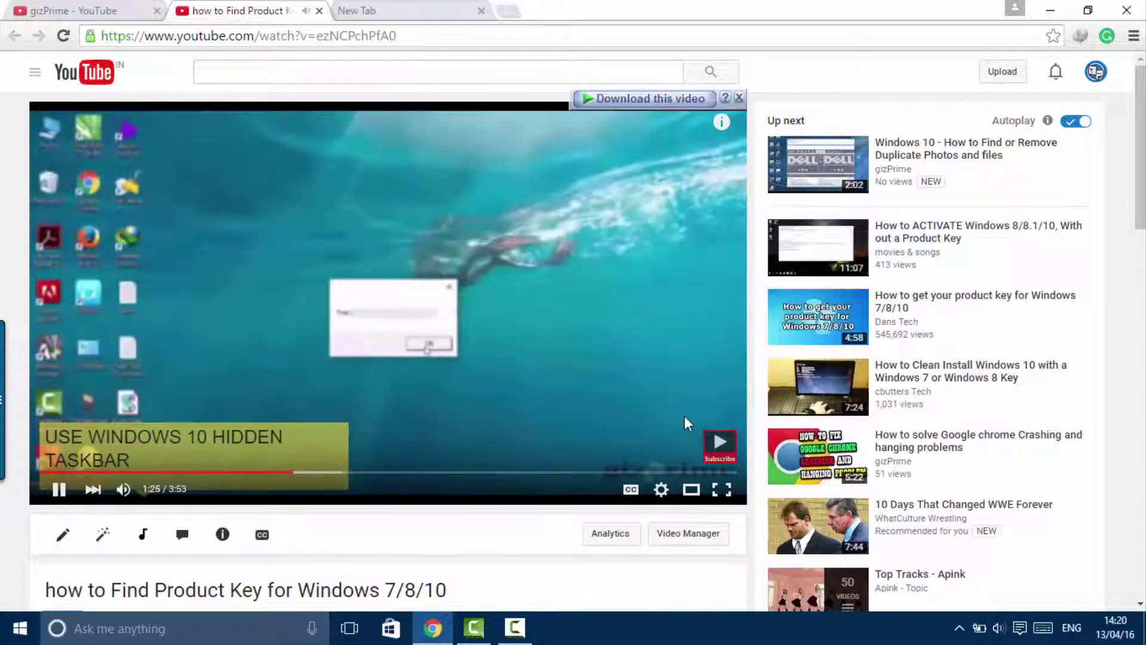
pyautogui.moveTo(676, 414); pyautogui.dragTo(758, 486)
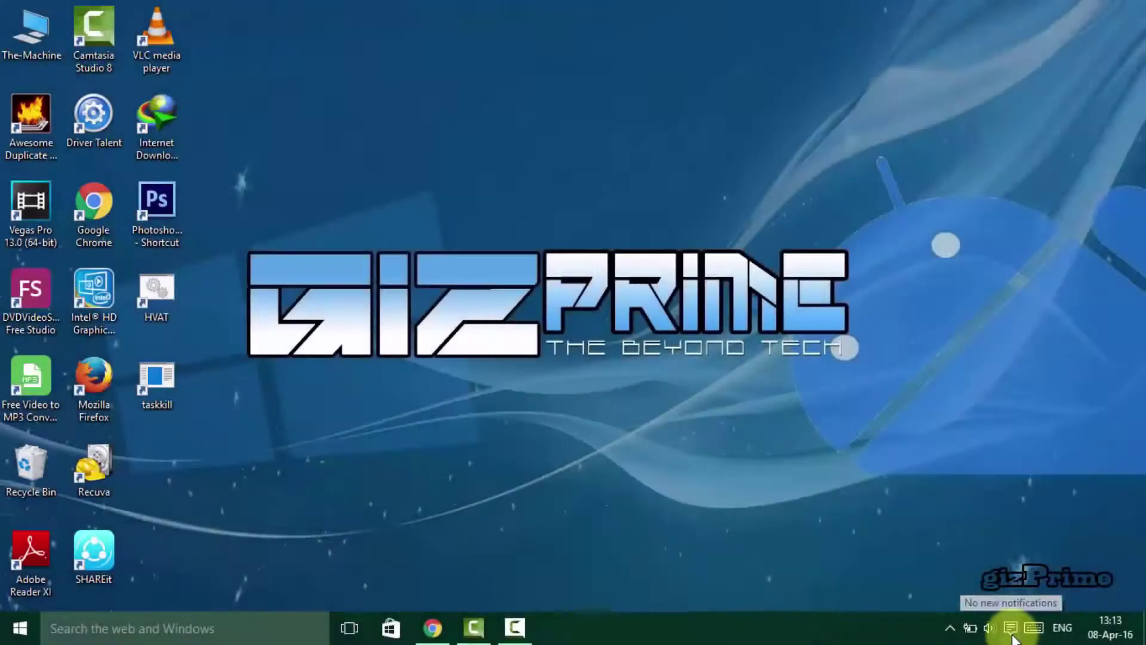
# Step: Check the empty Action Centre, then start a taskbar search for regedit
pyautogui.click(1010, 627)
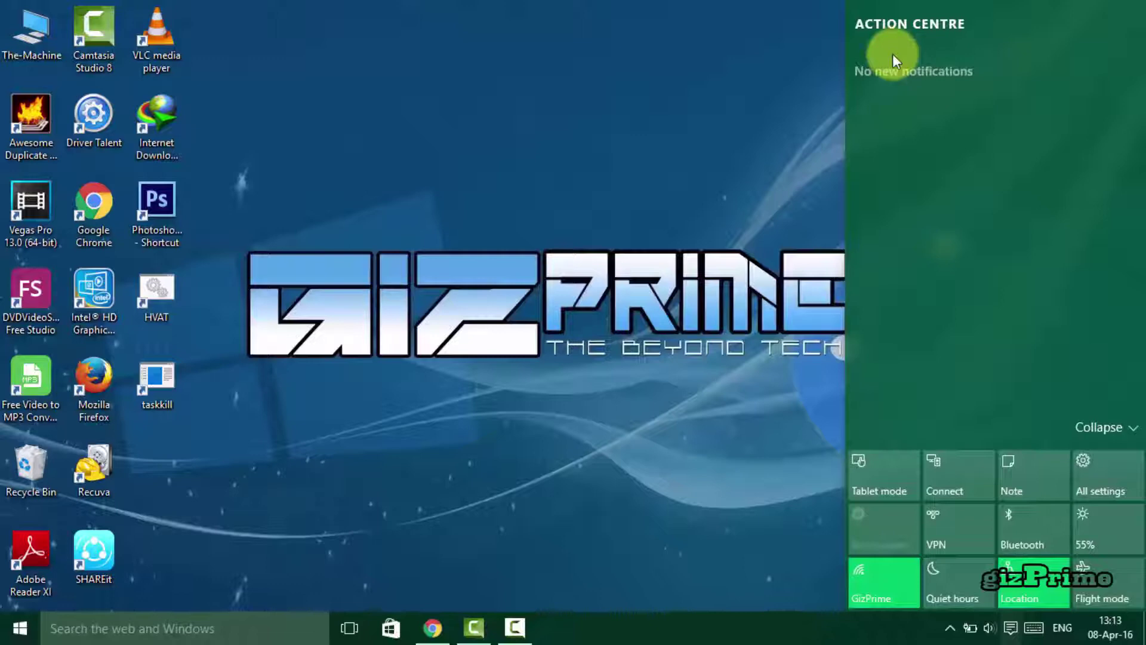
pyautogui.moveTo(852, 9); pyautogui.dragTo(1005, 47)
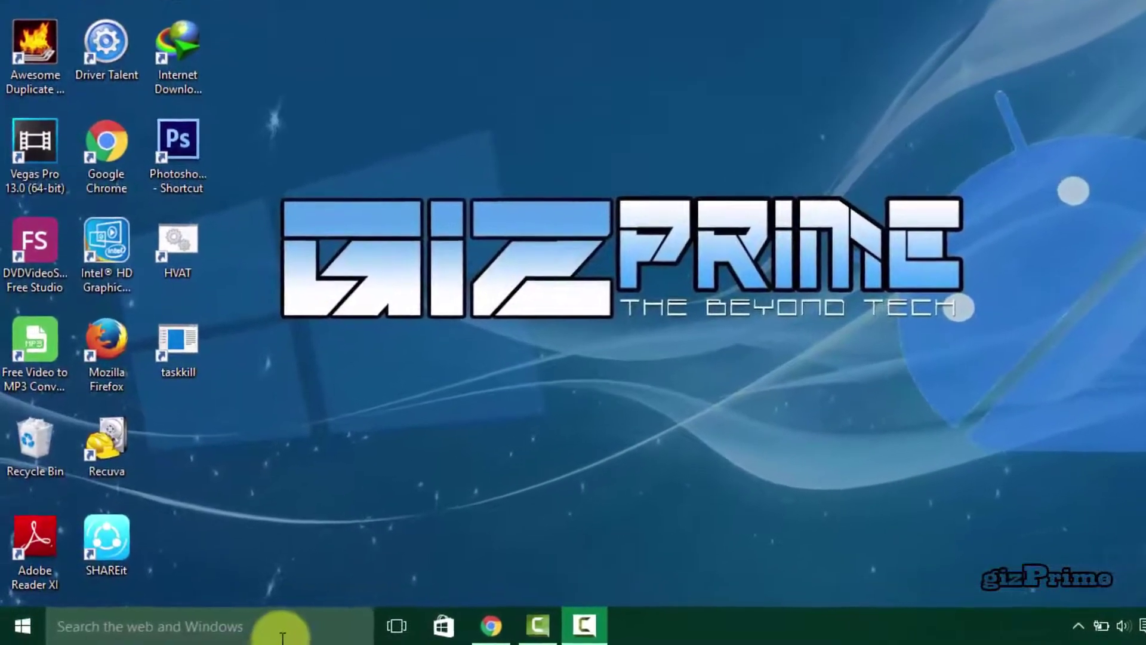
pyautogui.click(280, 631)
pyautogui.write('re')
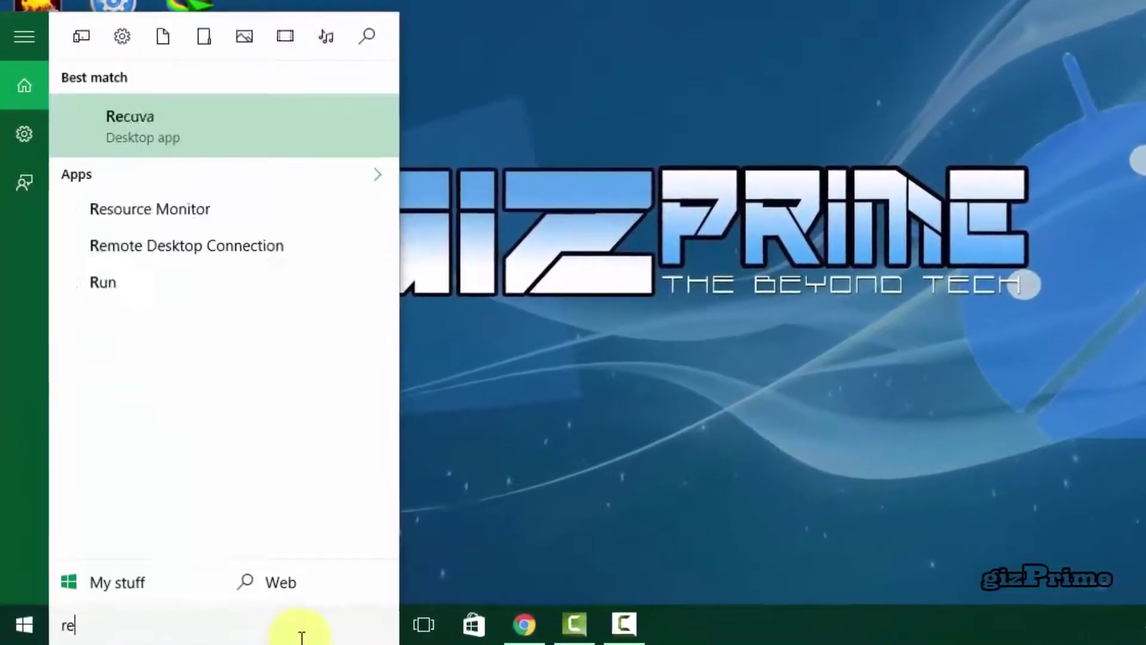
pyautogui.write('gedit')
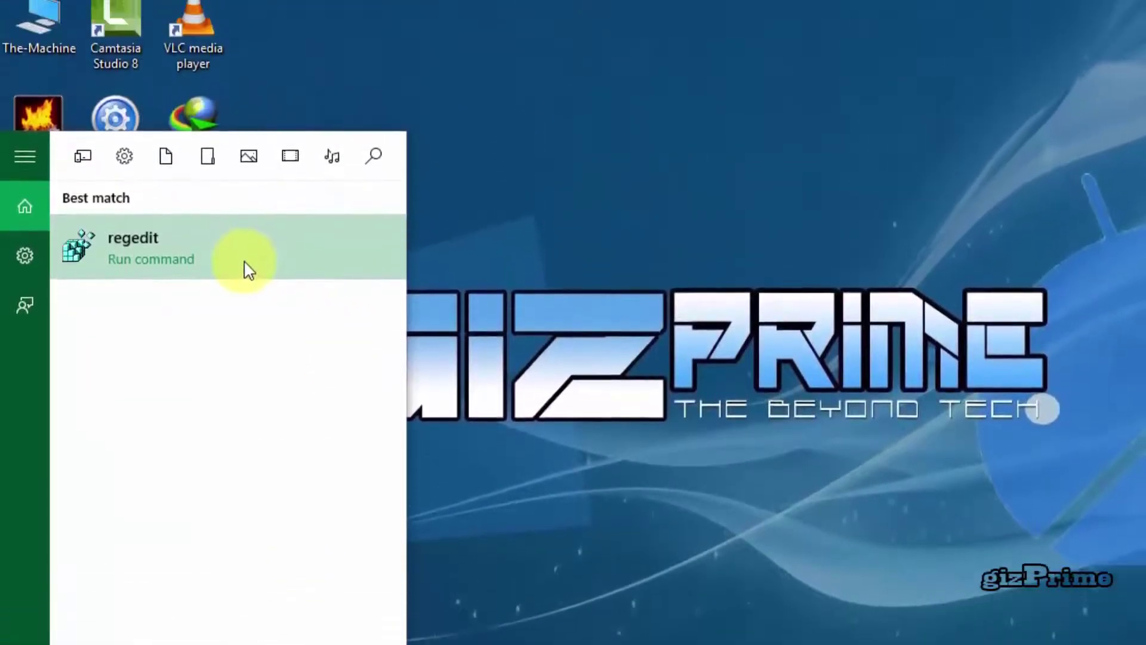
# Step: Launch Registry Editor and expand HKEY_CURRENT_USER\SOFTWARE\Policies\Microsoft\Windows
pyautogui.click(248, 271)
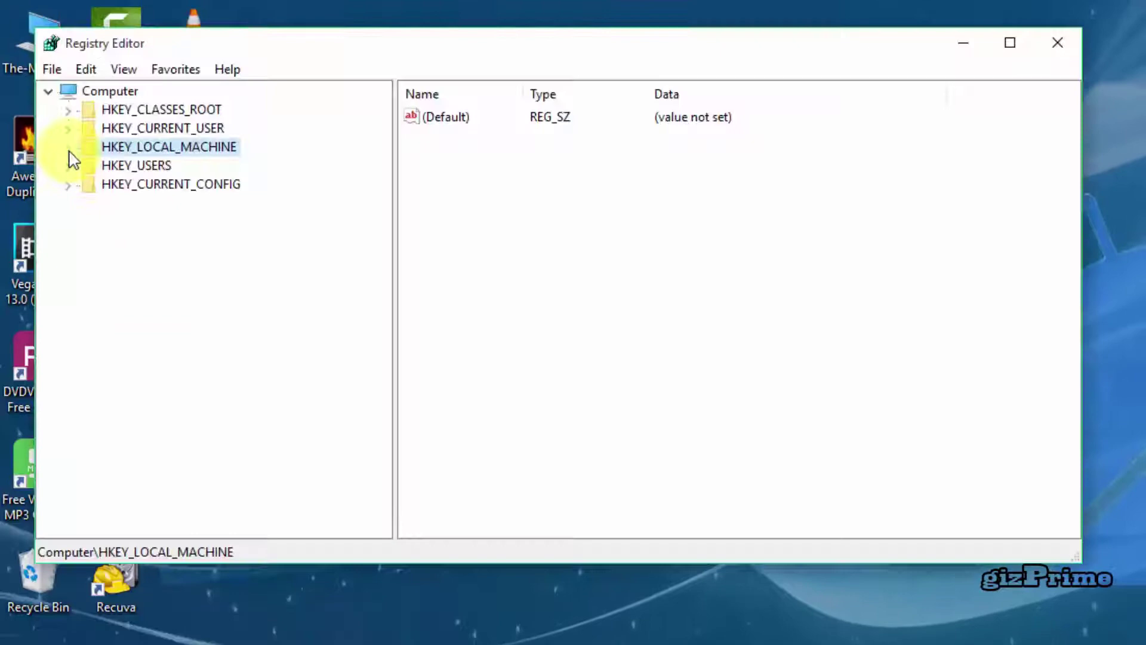
pyautogui.click(68, 130)
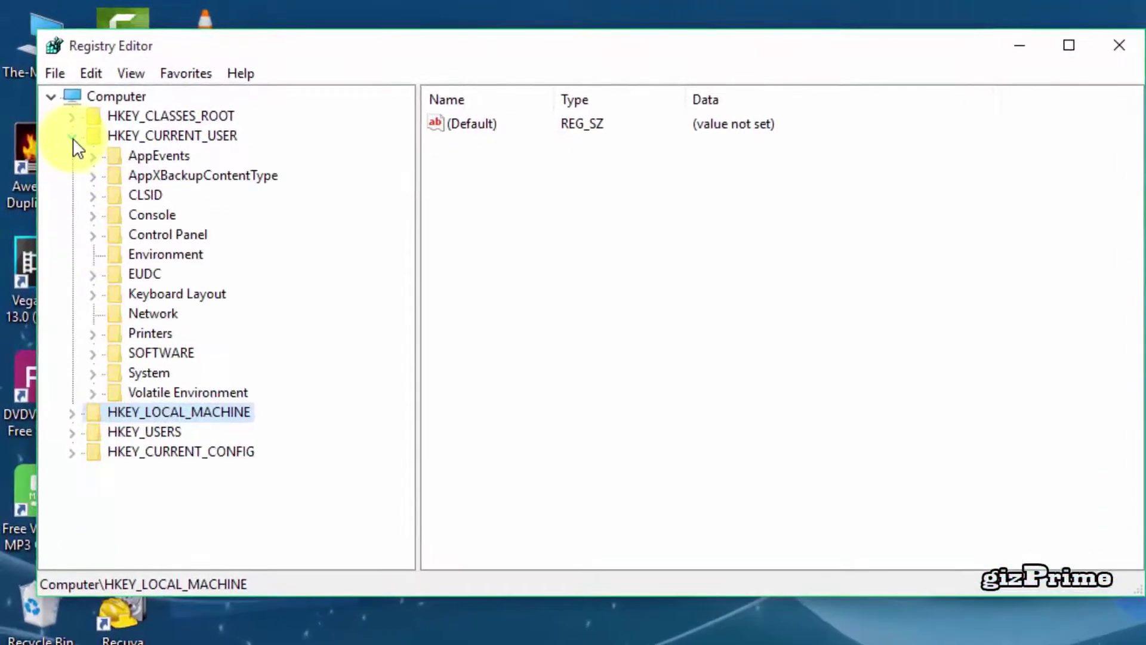
pyautogui.click(95, 354)
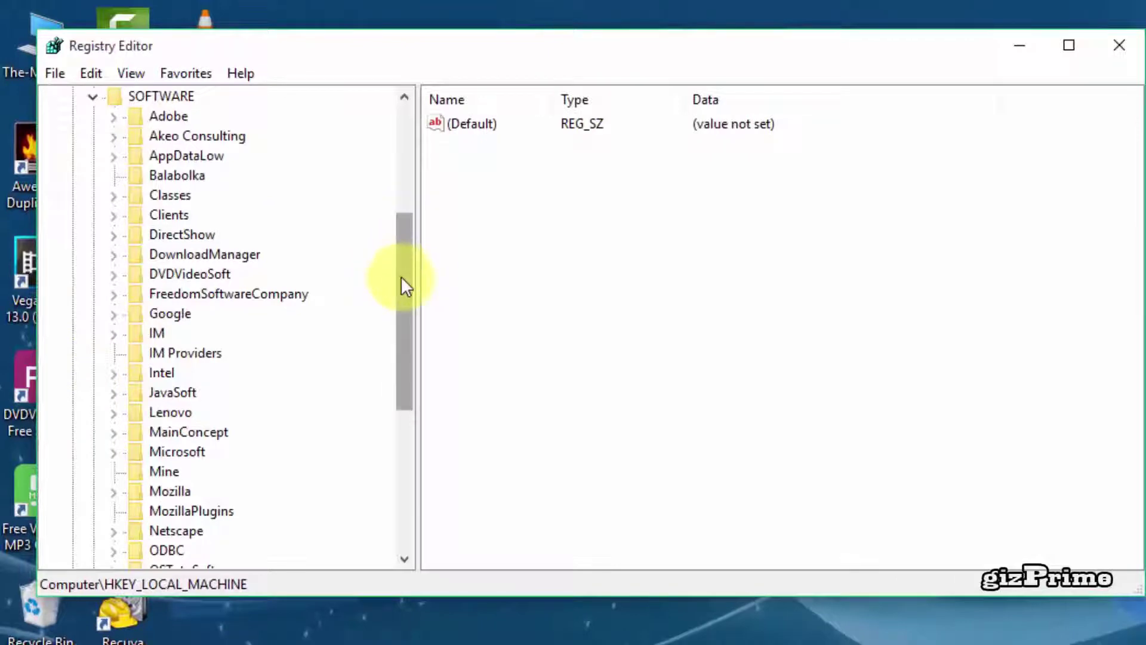
pyautogui.moveTo(401, 276); pyautogui.dragTo(401, 300)
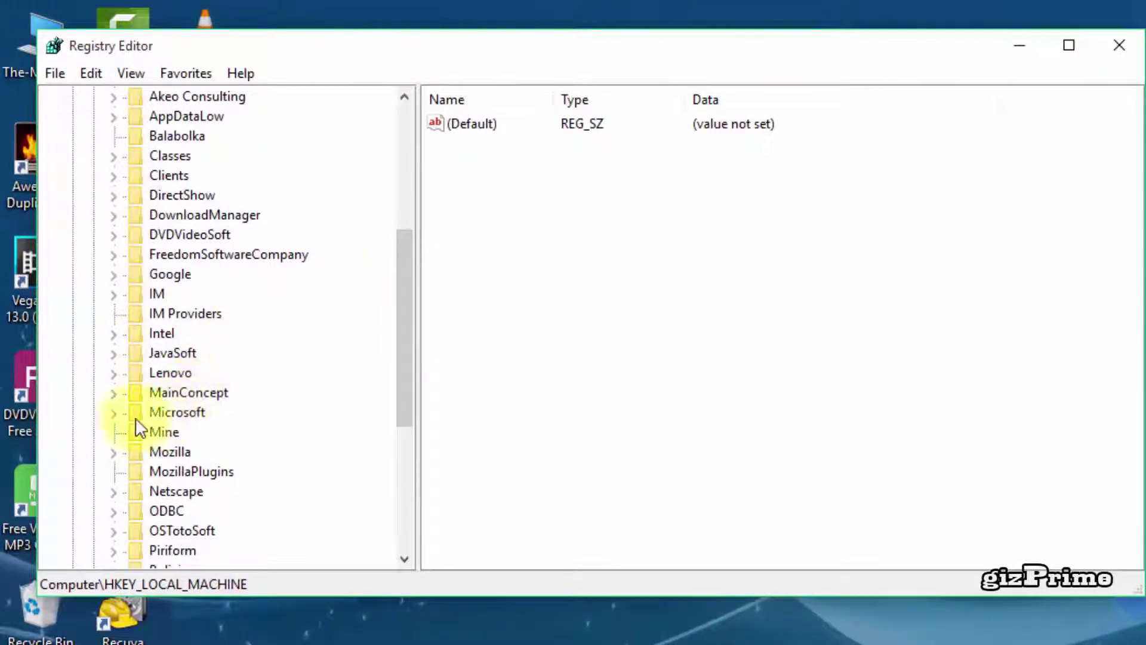
pyautogui.click(116, 413)
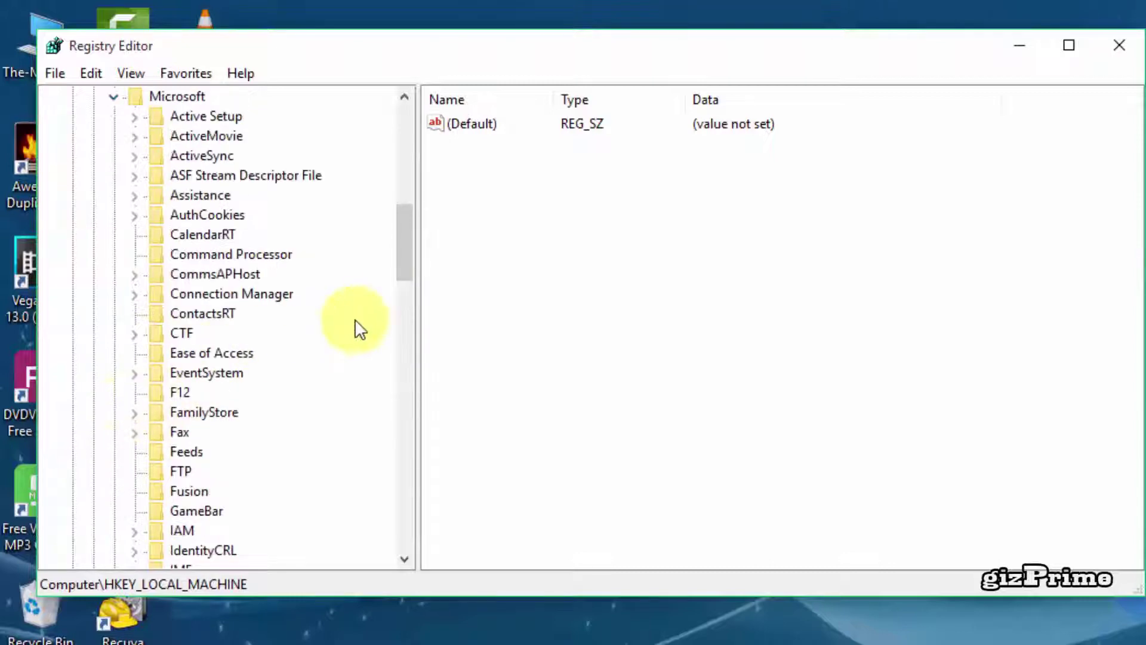
pyautogui.moveTo(408, 262); pyautogui.dragTo(417, 344)
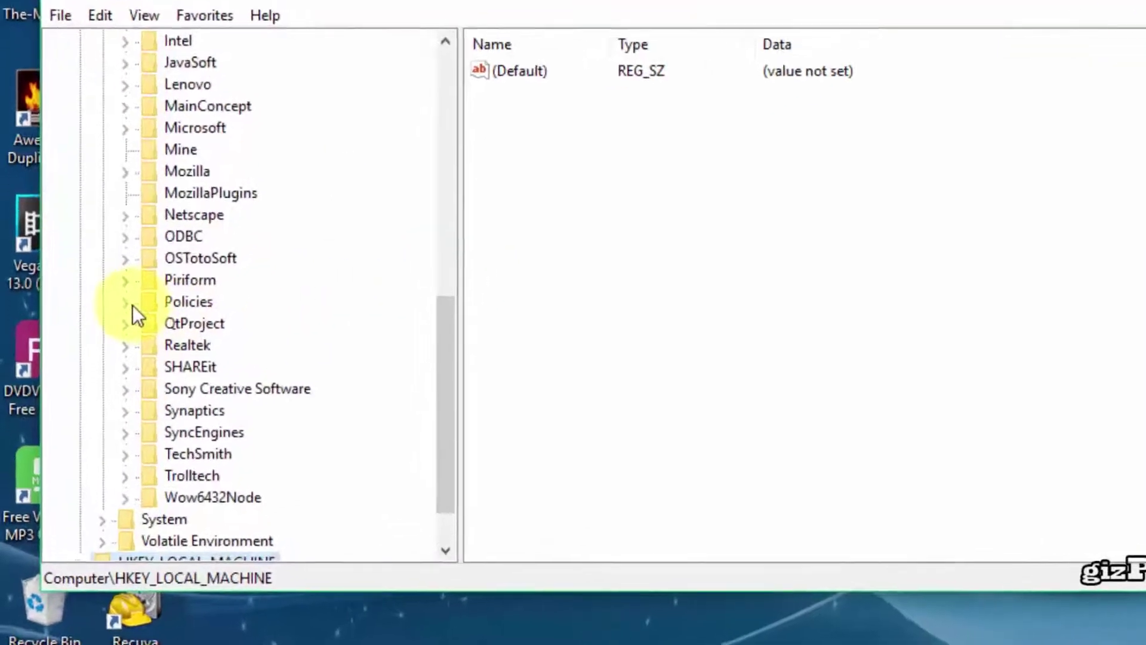
pyautogui.click(133, 305)
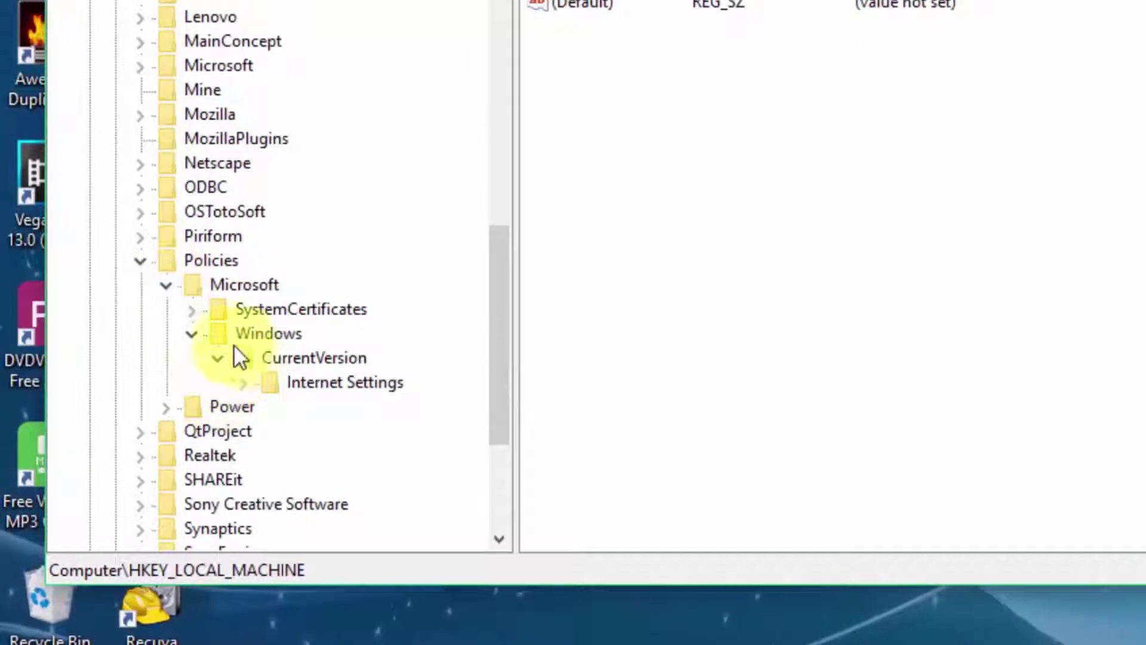
pyautogui.click(200, 337)
pyautogui.click(194, 333)
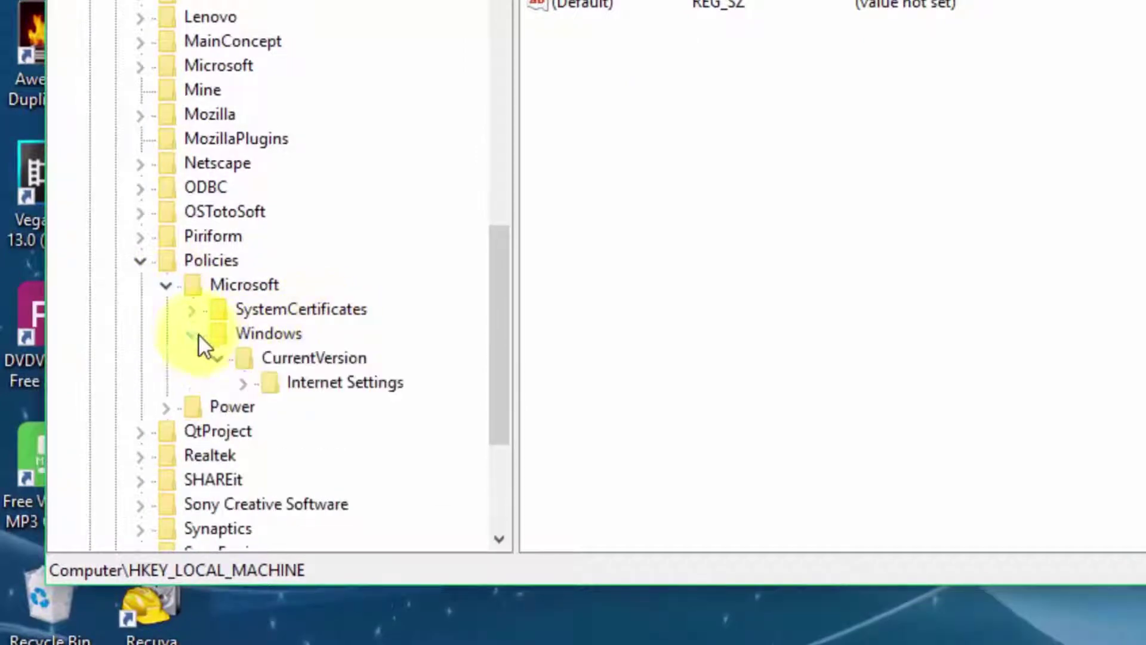
# Step: Add a new subkey named Explorer under the Windows policies key
pyautogui.rightClick(277, 333)
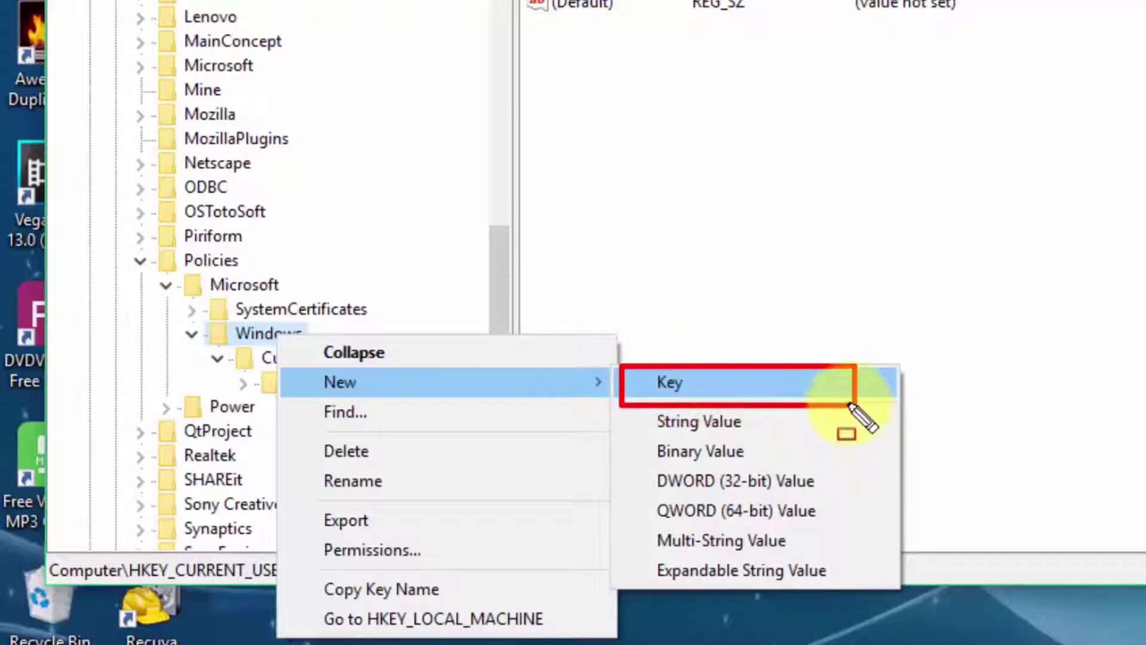
pyautogui.click(676, 385)
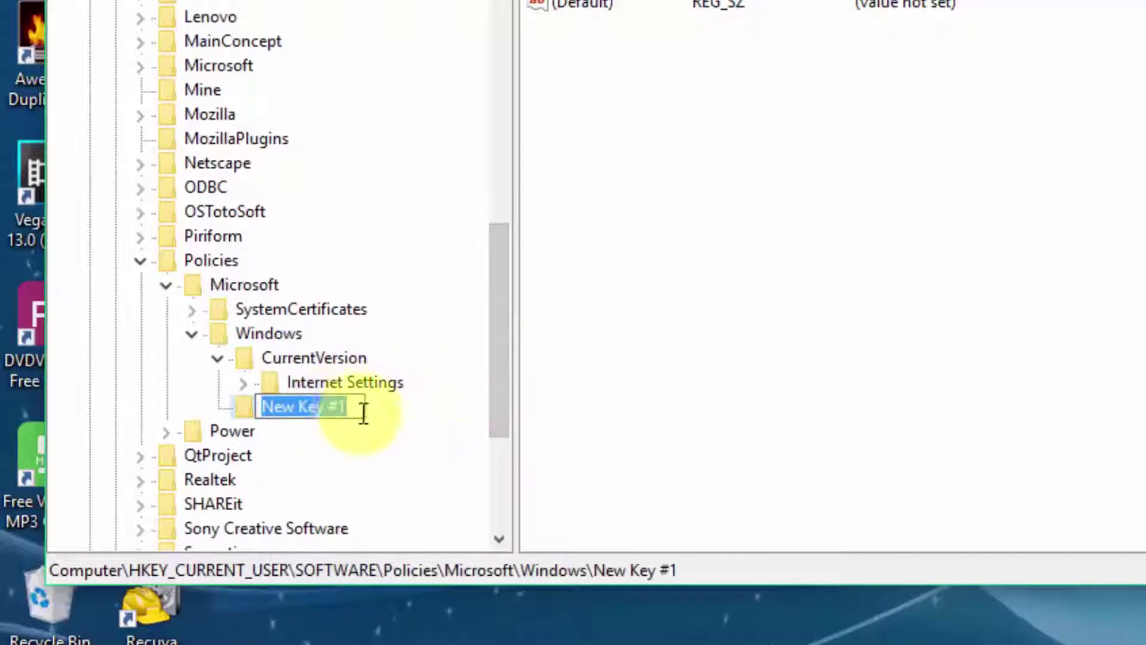
pyautogui.write('Explorer')
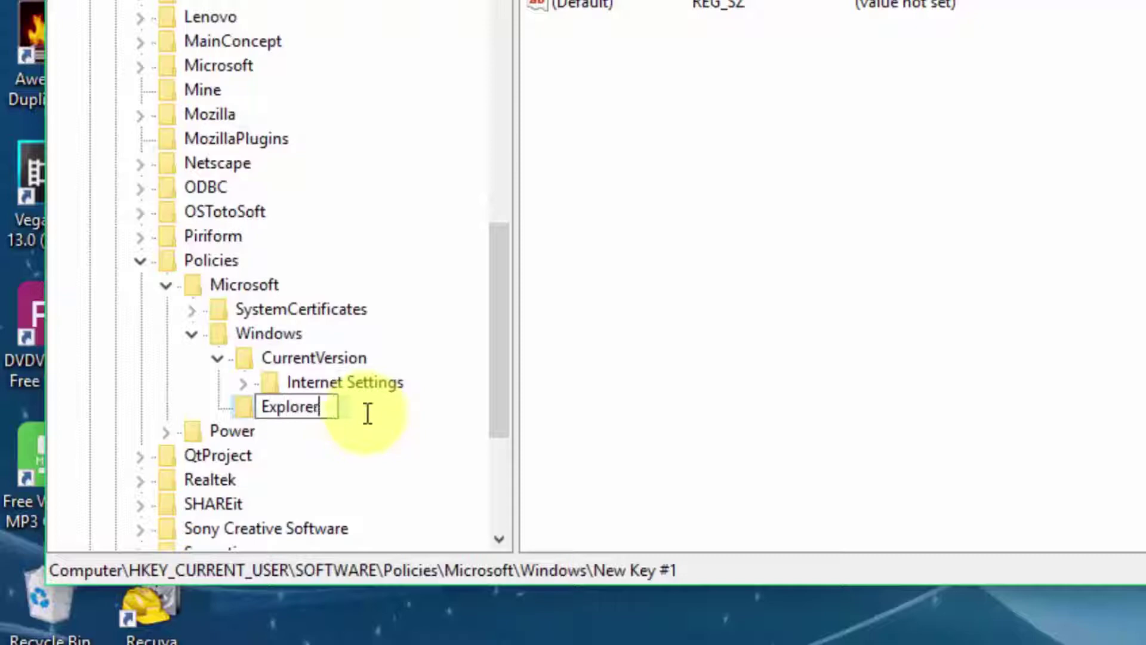
pyautogui.press('Return')
# Step: Add a DWORD (32-bit) value under Explorer and name it DisableNotificationCenter
pyautogui.rightClick(280, 409)
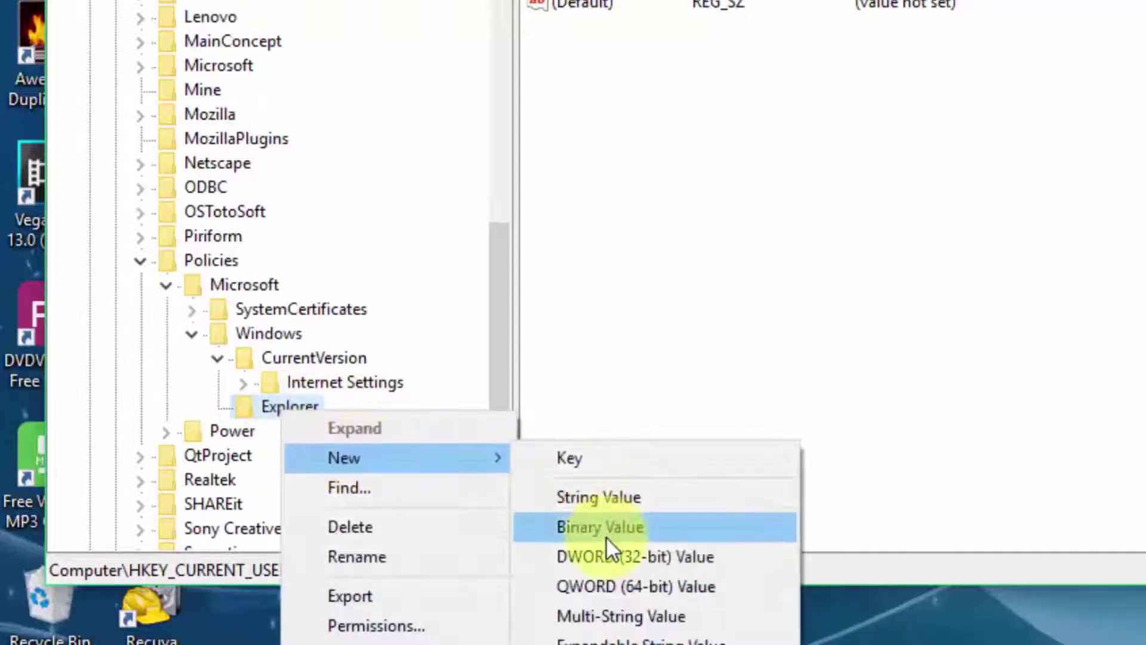
pyautogui.moveTo(344, 457)
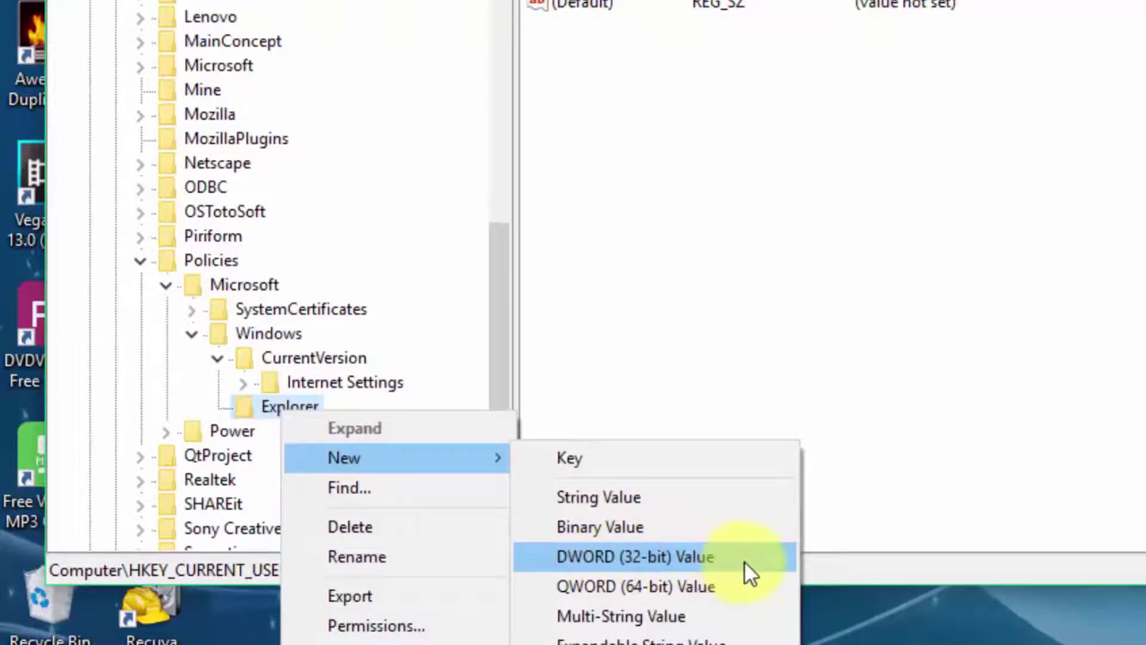
pyautogui.click(702, 565)
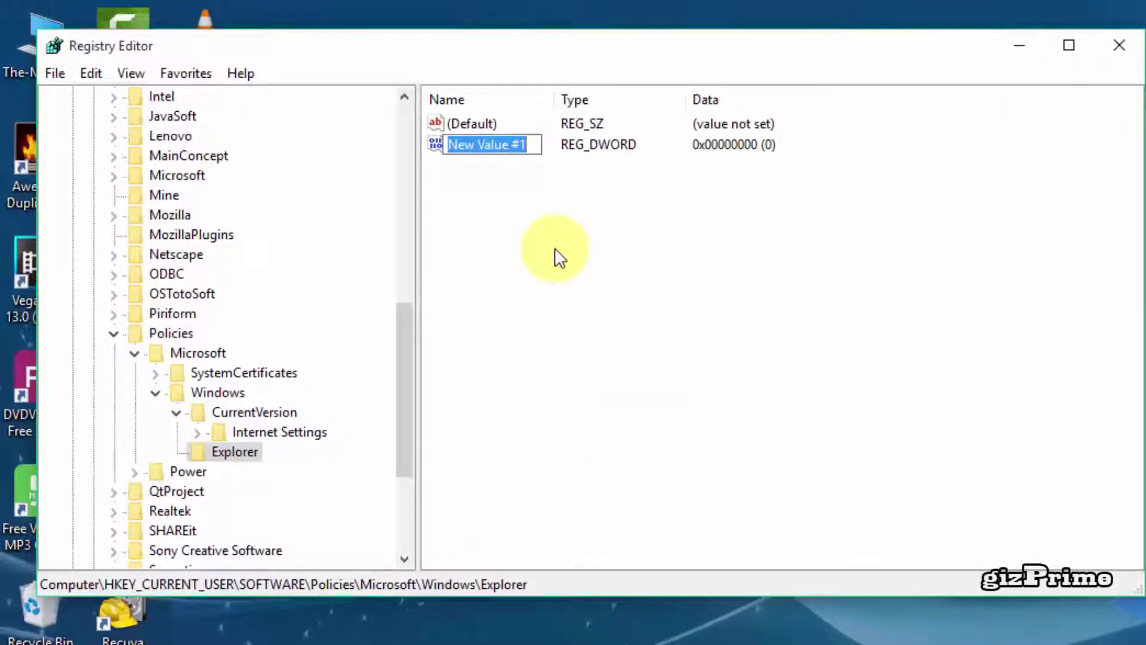
pyautogui.press('Return')
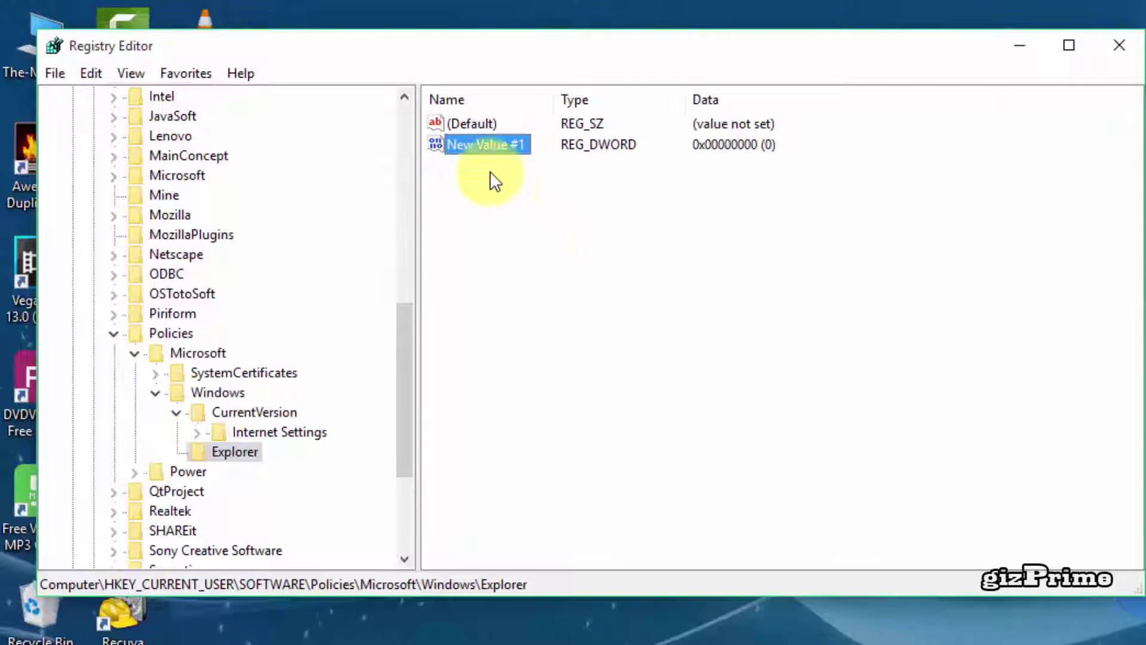
pyautogui.rightClick(460, 147)
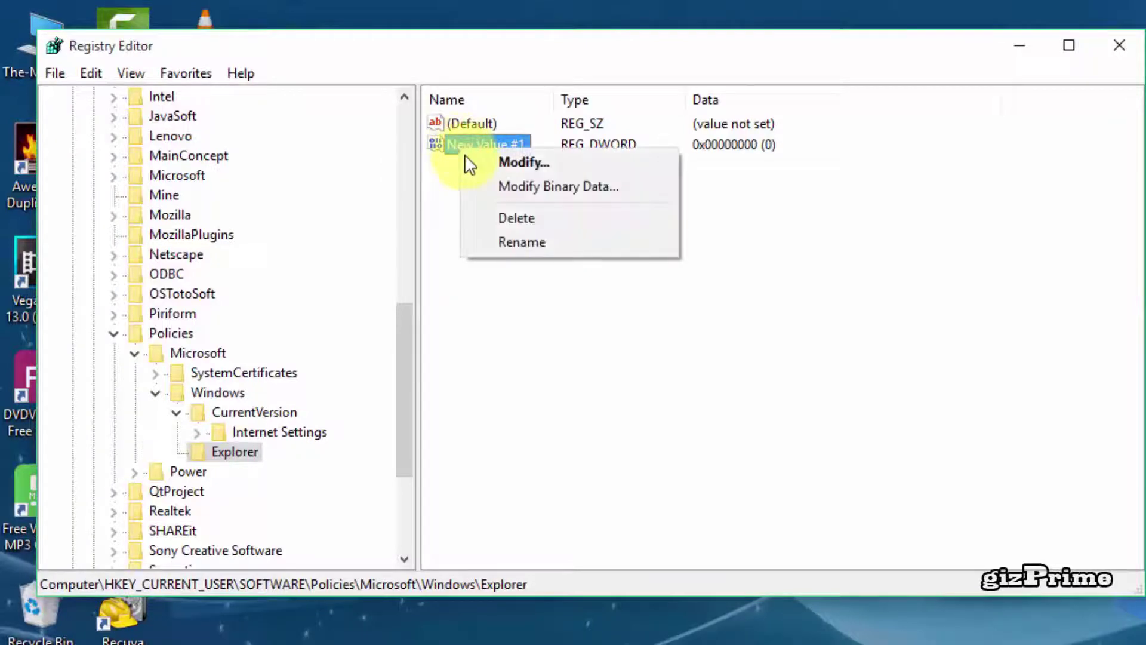
pyautogui.click(535, 240)
pyautogui.write('Di')
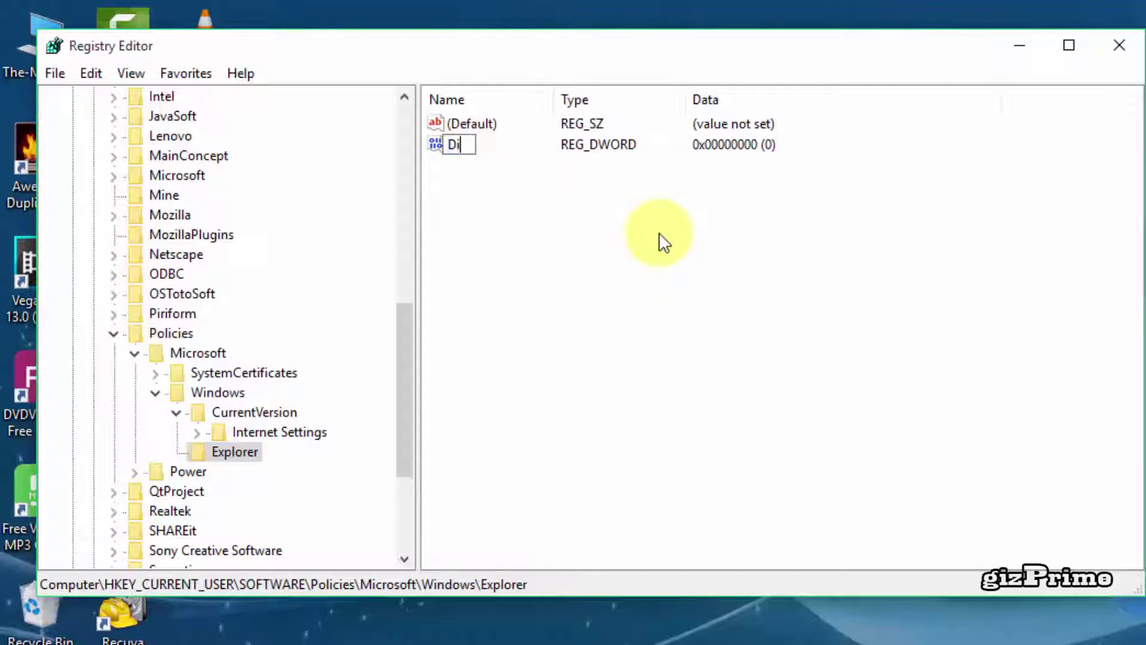
pyautogui.write('sabl')
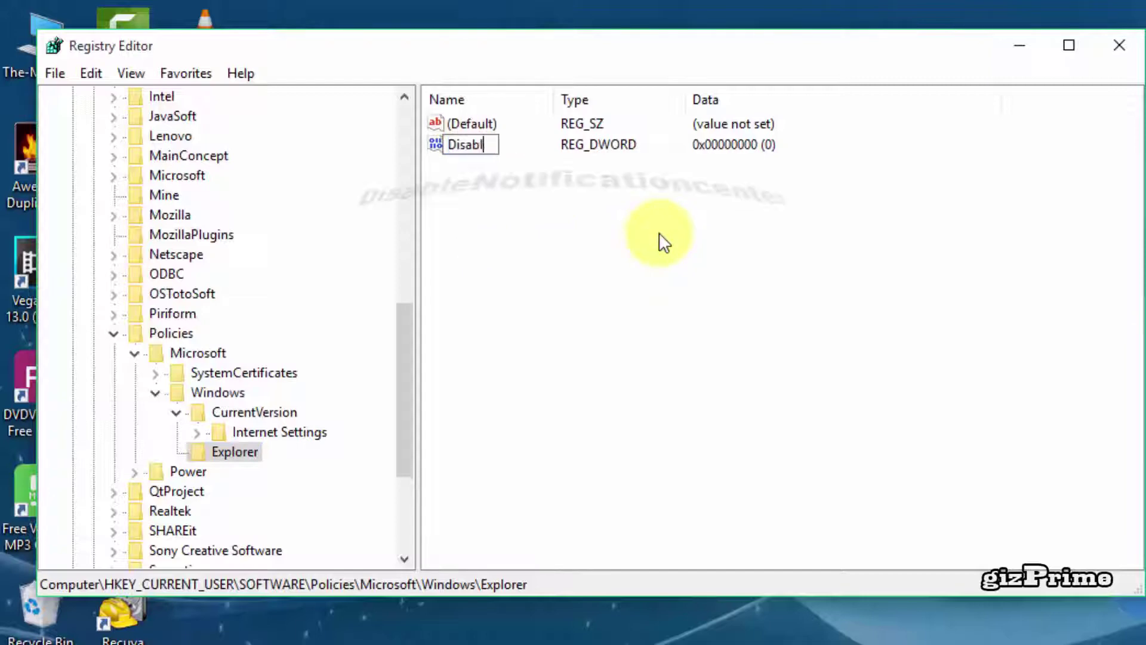
pyautogui.write('eNo')
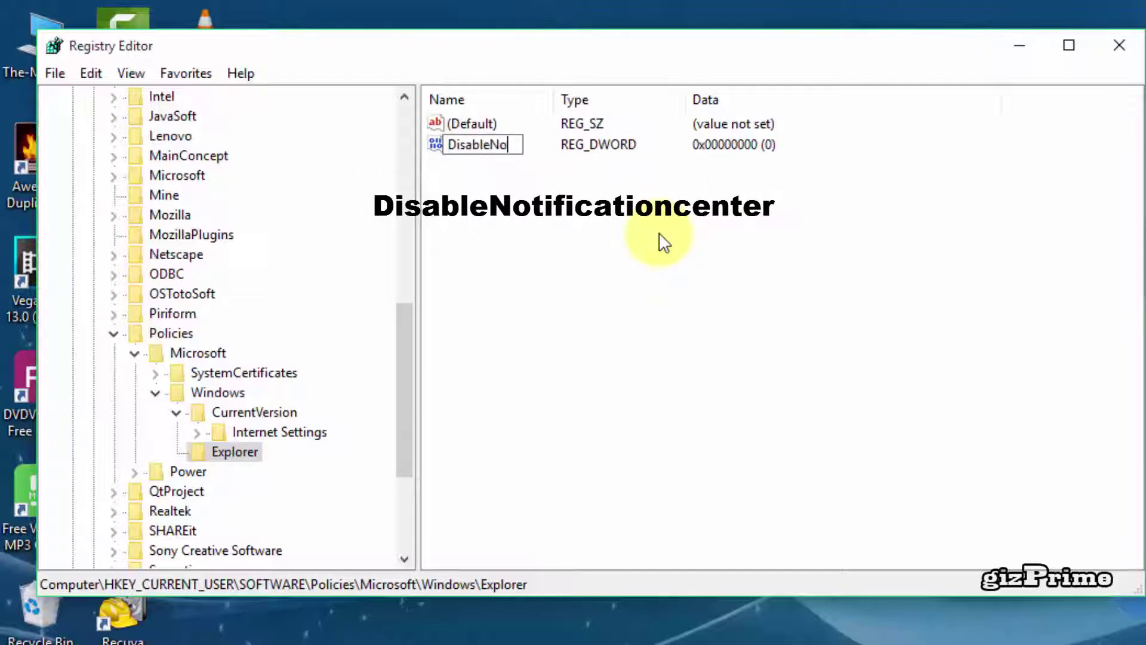
pyautogui.write('tif')
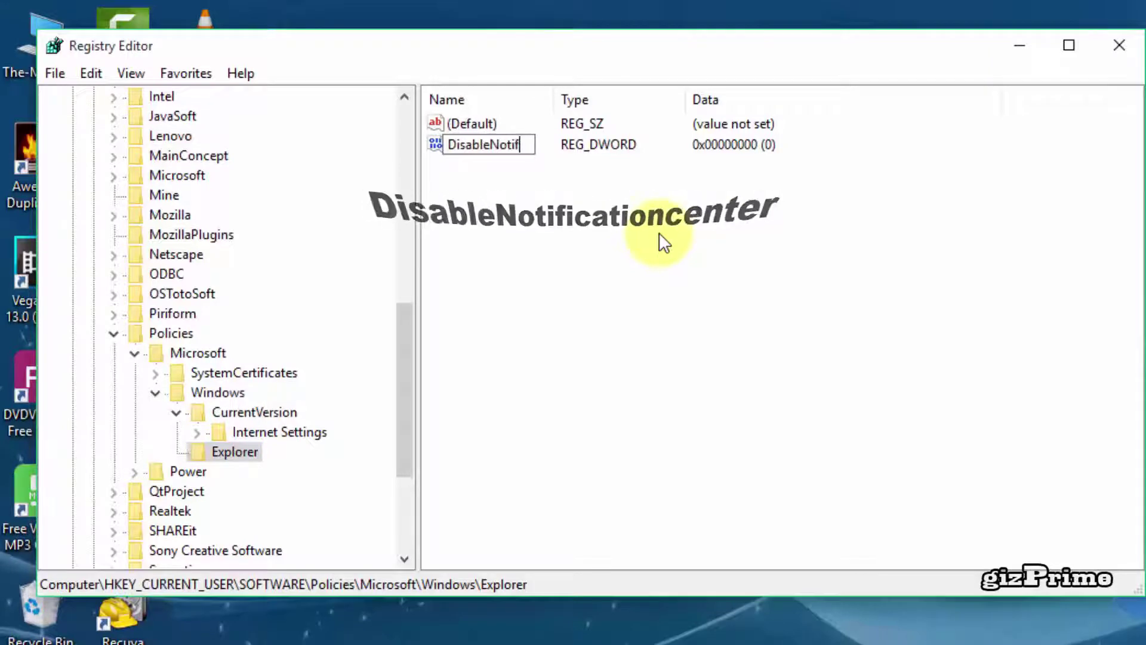
pyautogui.write('icationCenter')
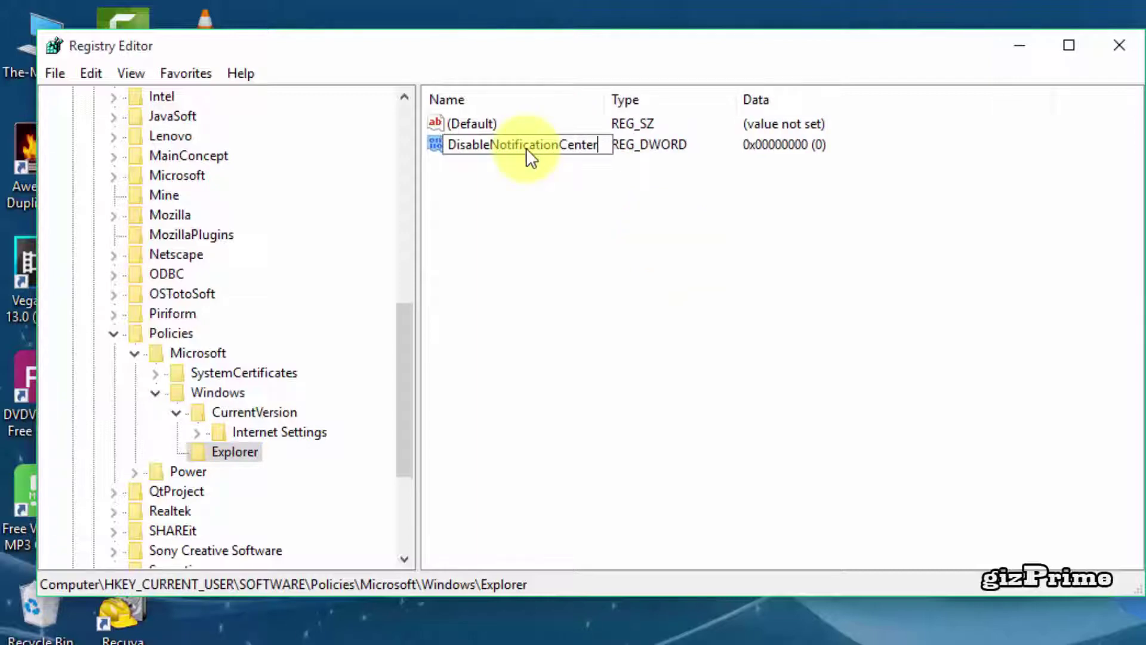
pyautogui.press('Return')
# Step: Set DisableNotificationCenter's value data to 1, then bring up the Start menu
pyautogui.rightClick(487, 147)
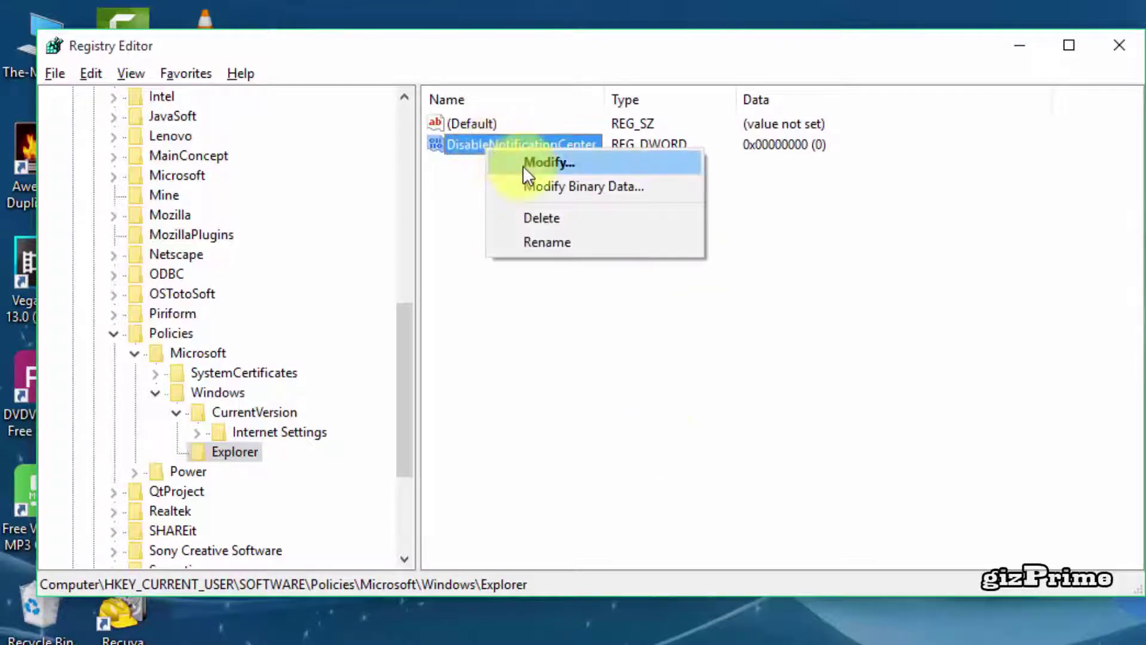
pyautogui.click(540, 164)
pyautogui.write('1')
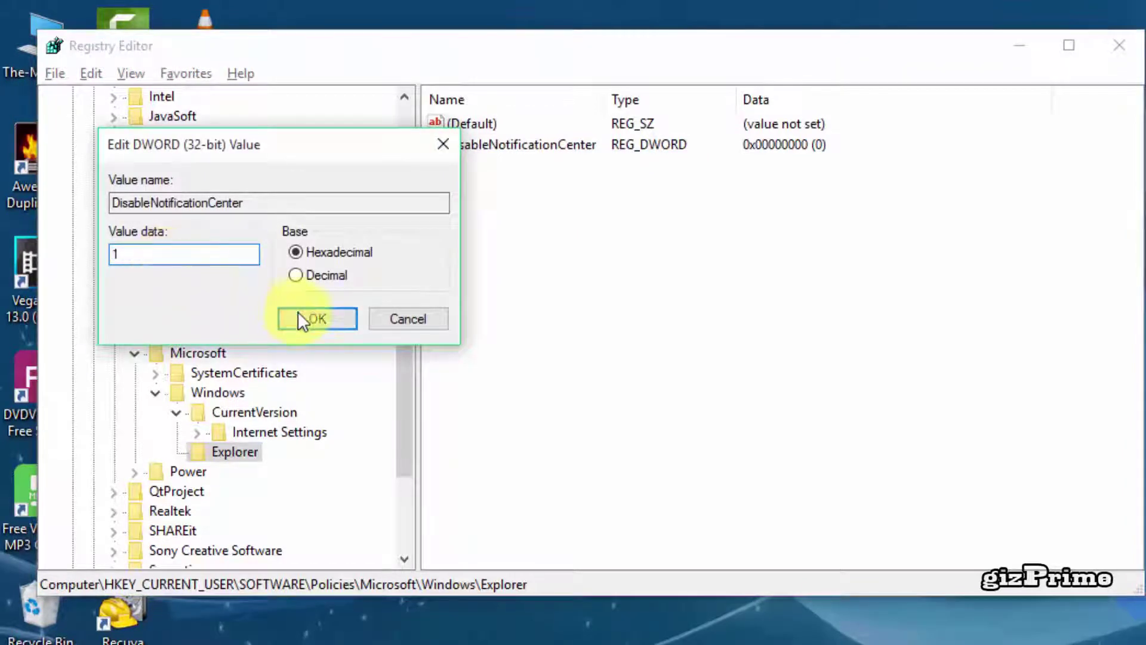
pyautogui.click(315, 319)
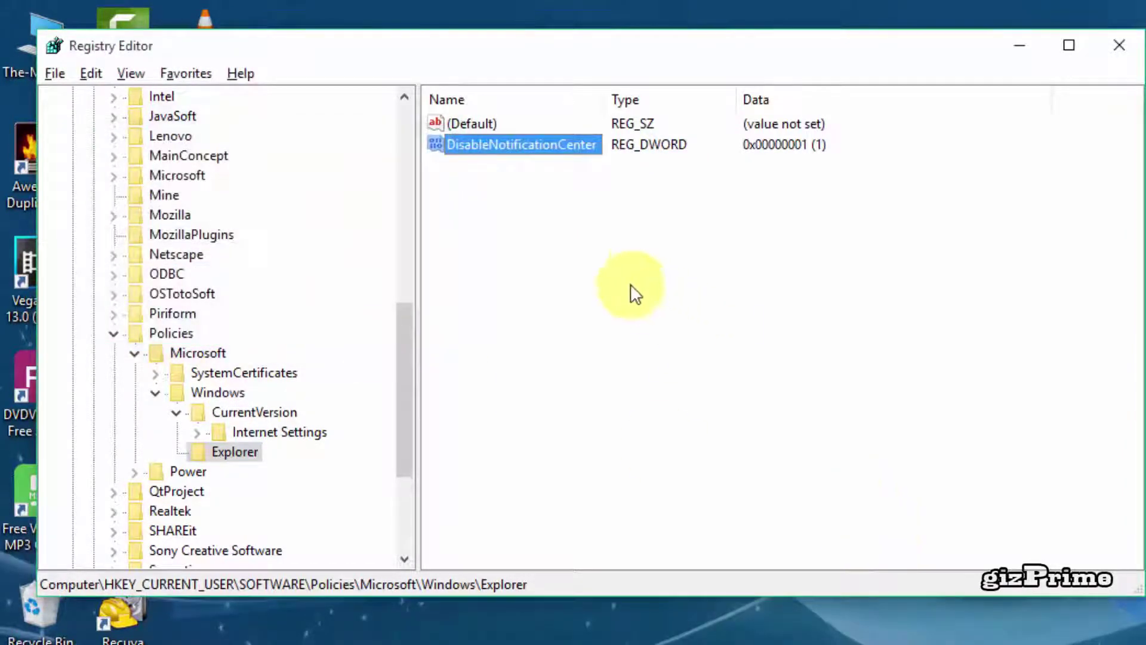
pyautogui.click(616, 207)
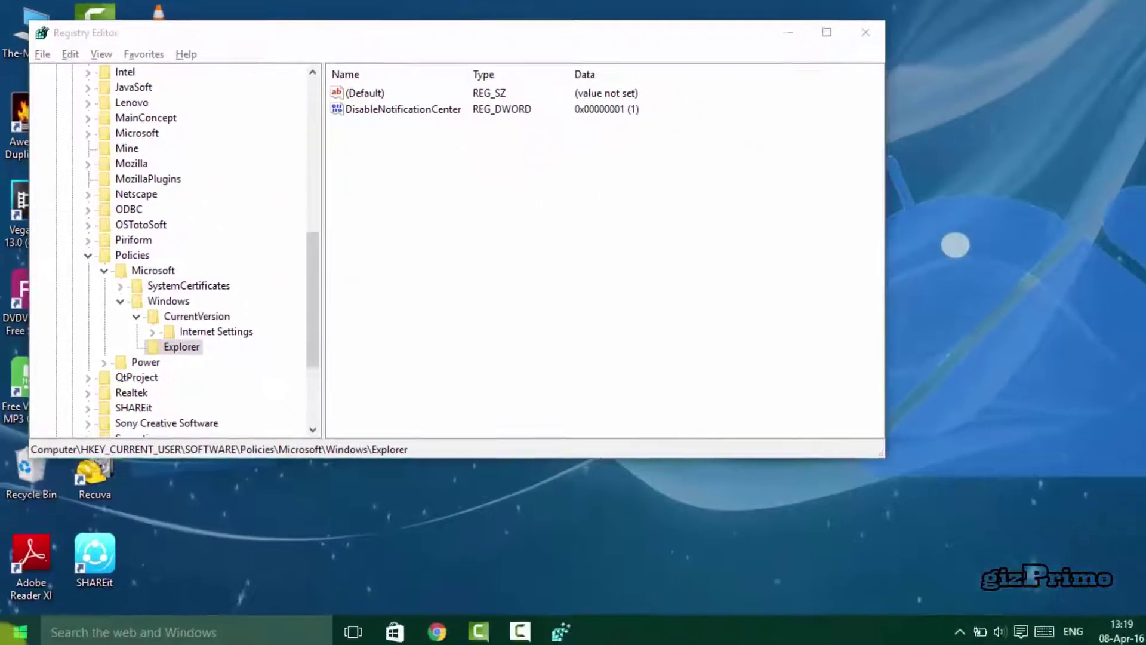
pyautogui.click(20, 625)
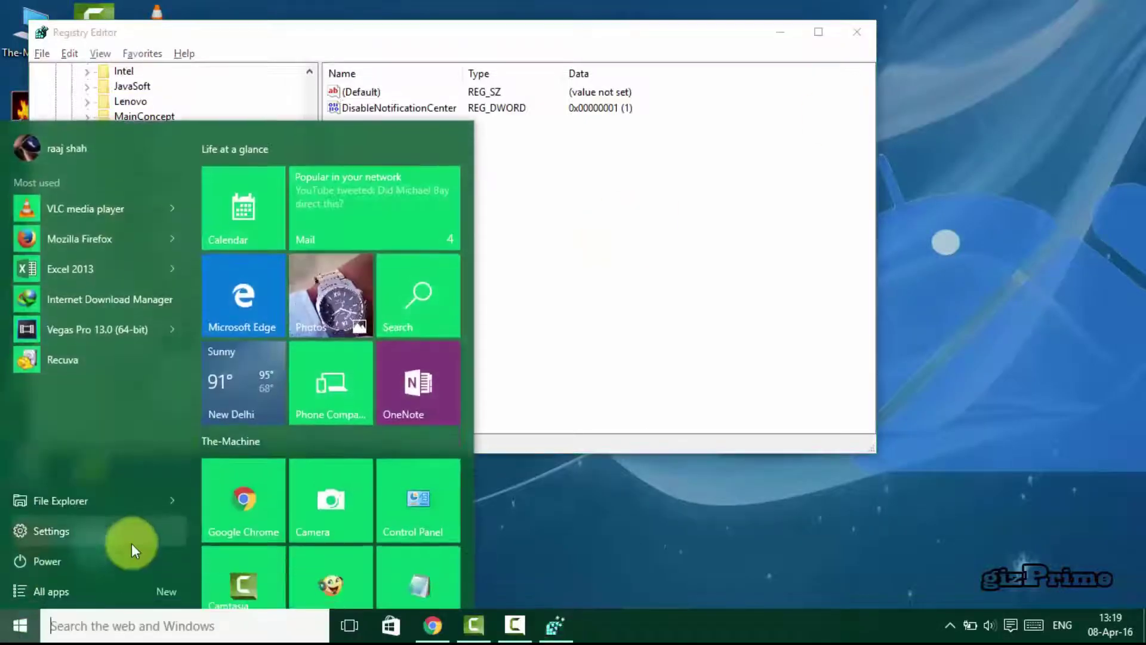
# Step: View the Power options, dismiss the Start menu, and close Registry Editor
pyautogui.click(130, 569)
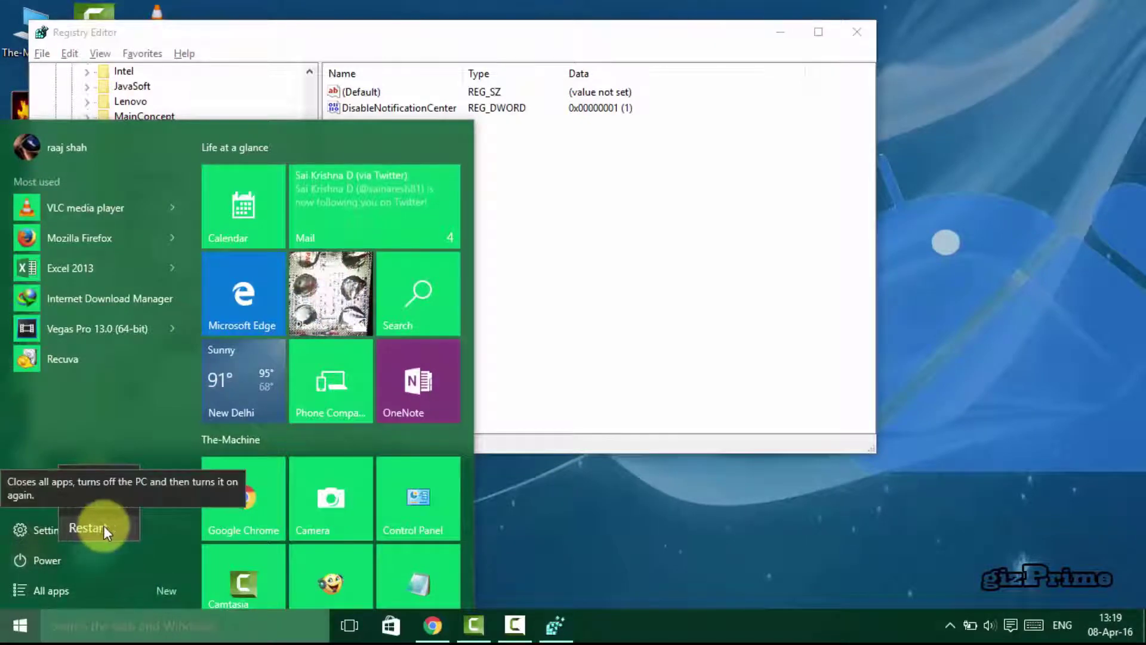
pyautogui.click(547, 276)
pyautogui.click(858, 34)
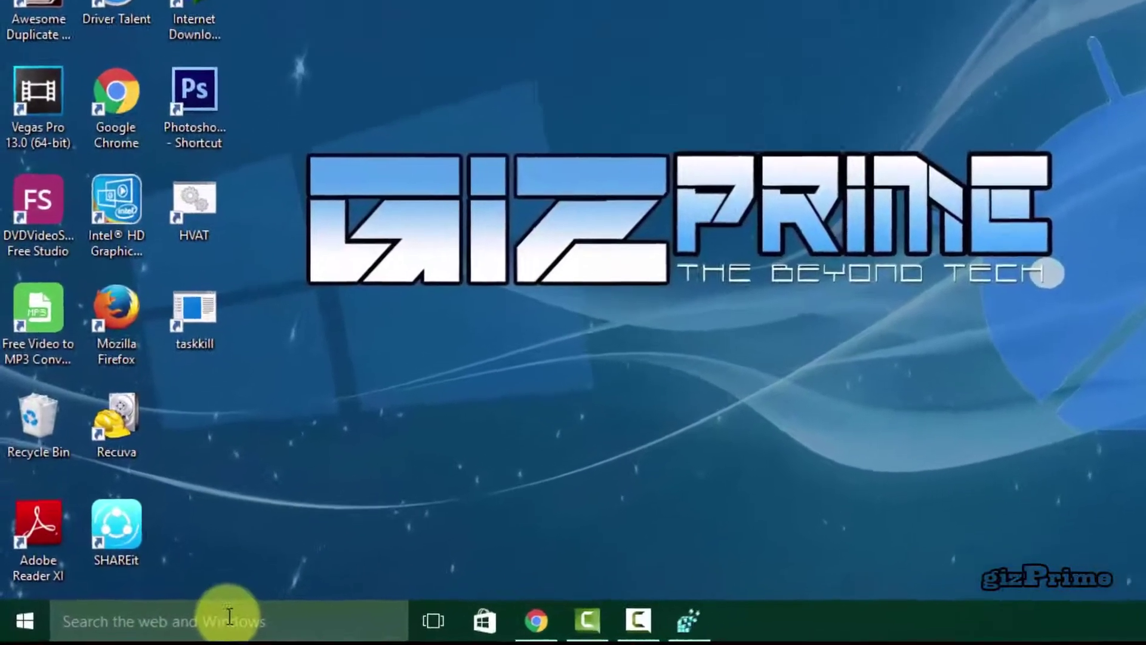
# Step: Search Windows for 'edit group policy' and launch the Edit group policy result
pyautogui.click(242, 615)
pyautogui.write('e')
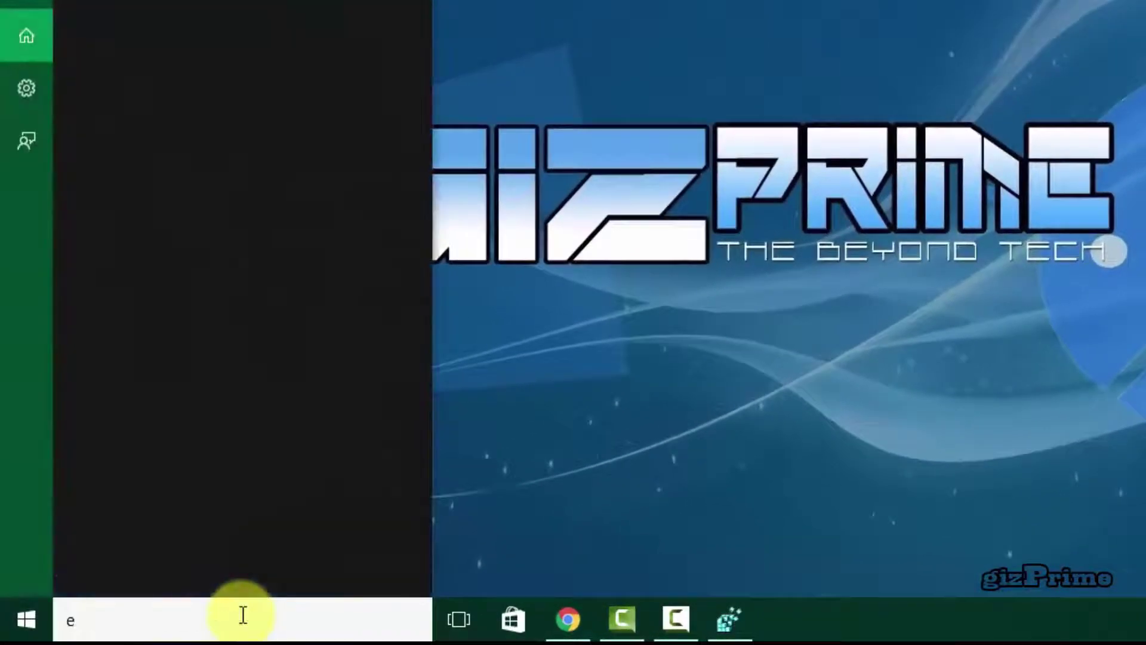
pyautogui.write('dit group')
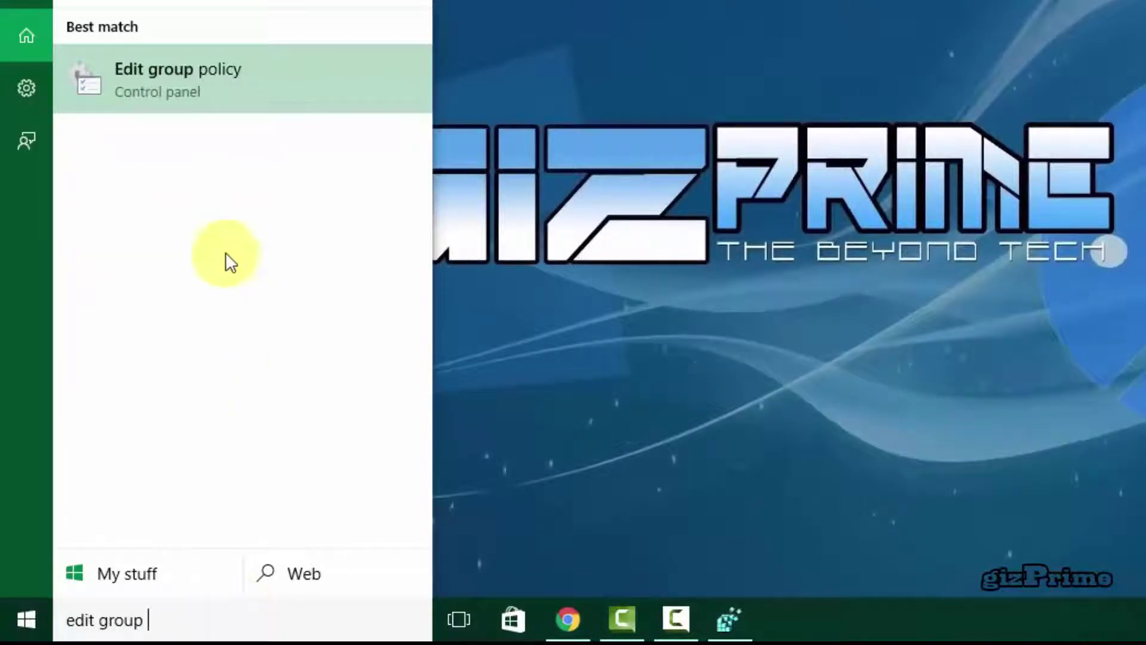
pyautogui.click(186, 84)
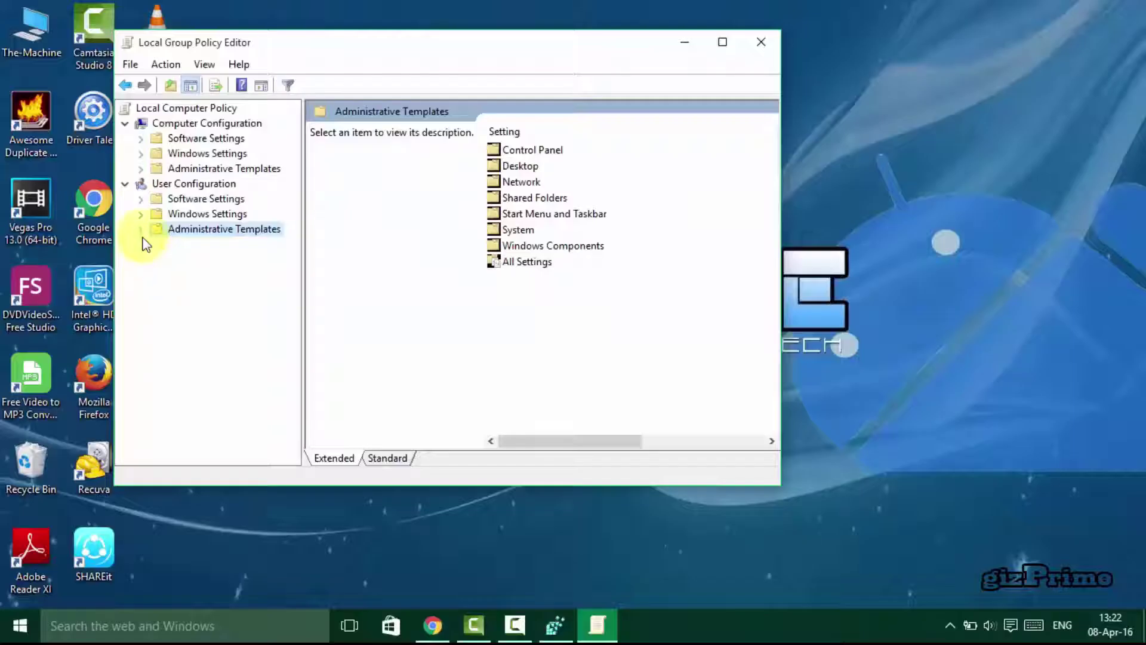
# Step: Browse to User Configuration > Administrative Templates > Start Menu and Taskbar and pick 'Remove Notifications and Action Center'
pyautogui.click(141, 230)
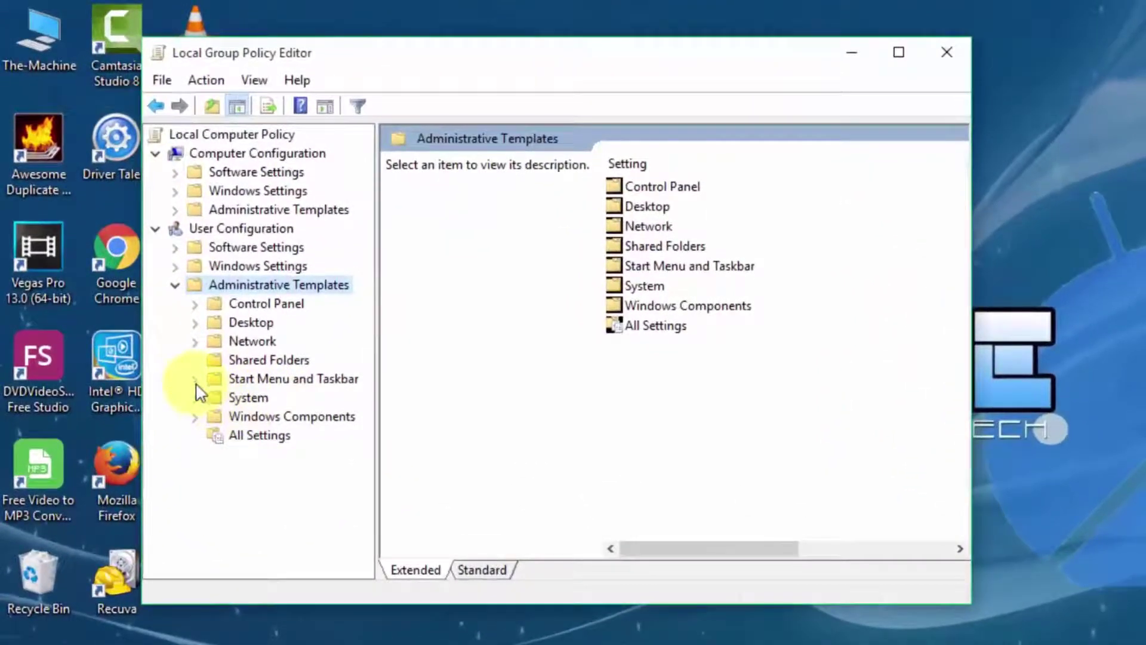
pyautogui.click(269, 379)
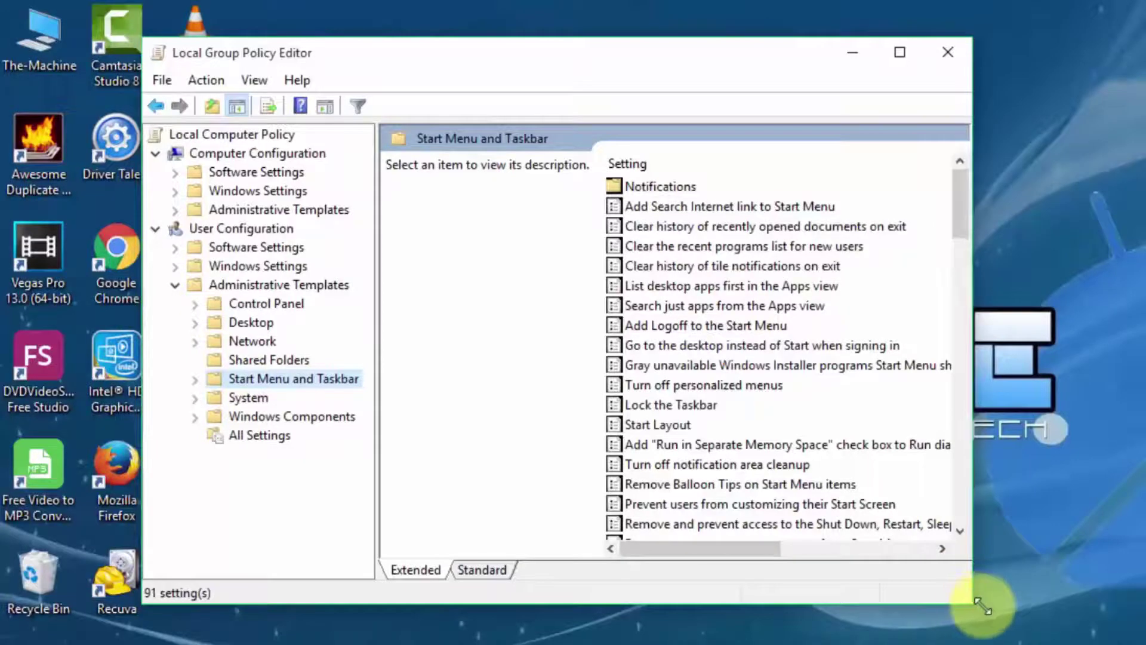
pyautogui.moveTo(973, 603)
pyautogui.mouseDown()
pyautogui.moveTo(1038, 609)
pyautogui.moveTo(1075, 634)
pyautogui.mouseUp()
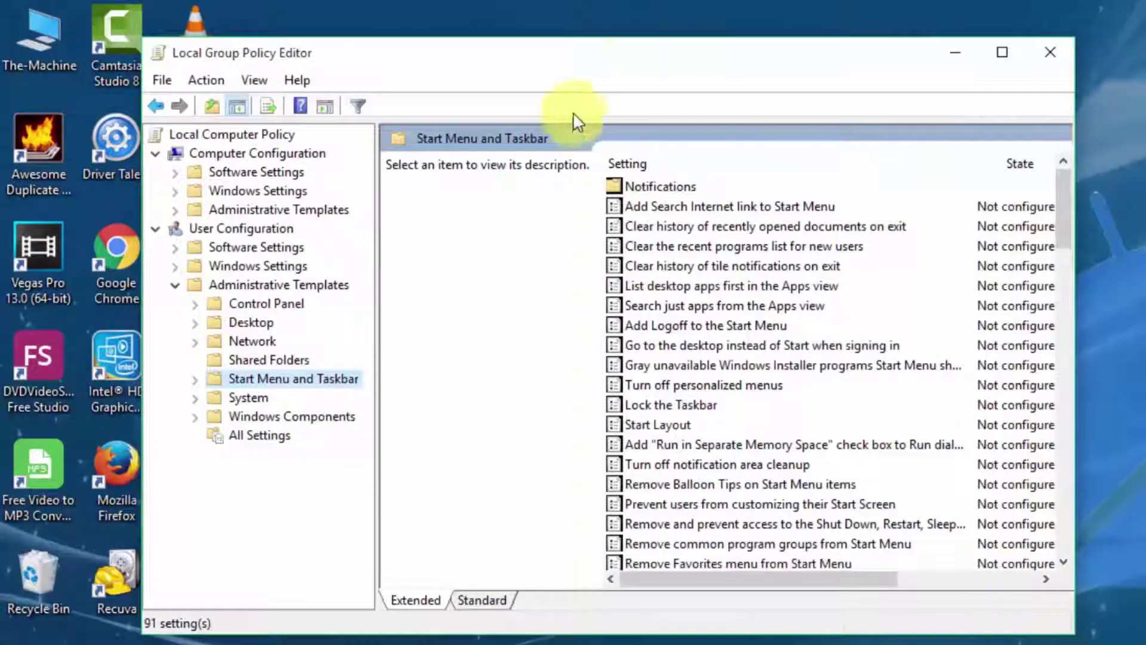
pyautogui.moveTo(550, 64); pyautogui.dragTo(441, 68)
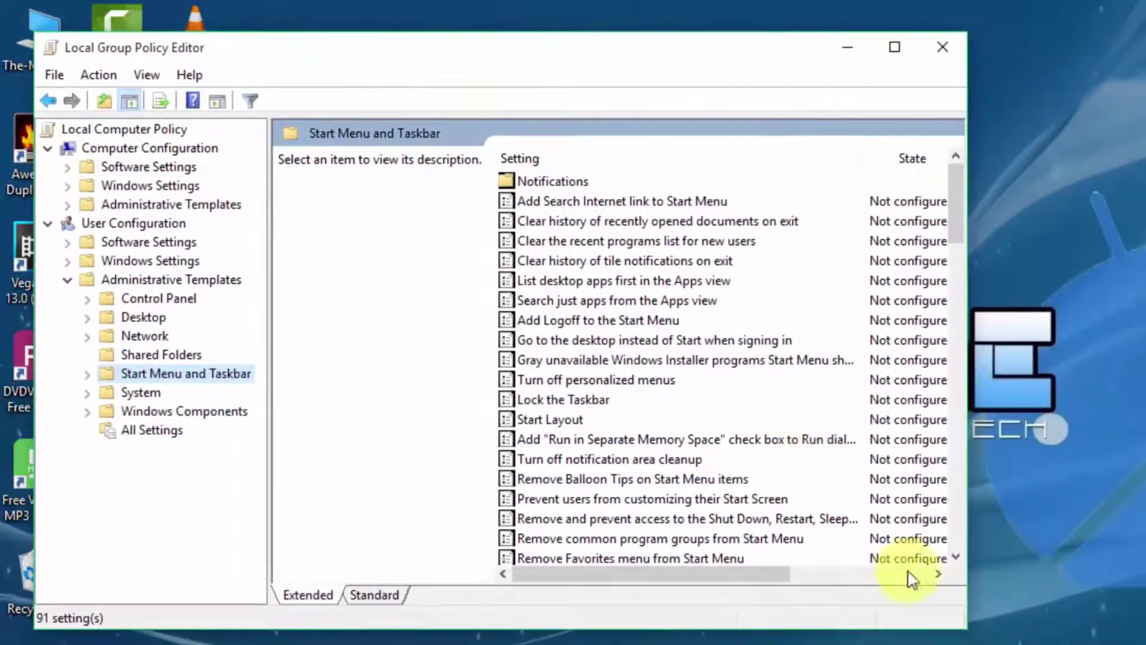
pyautogui.moveTo(898, 528); pyautogui.dragTo(965, 582)
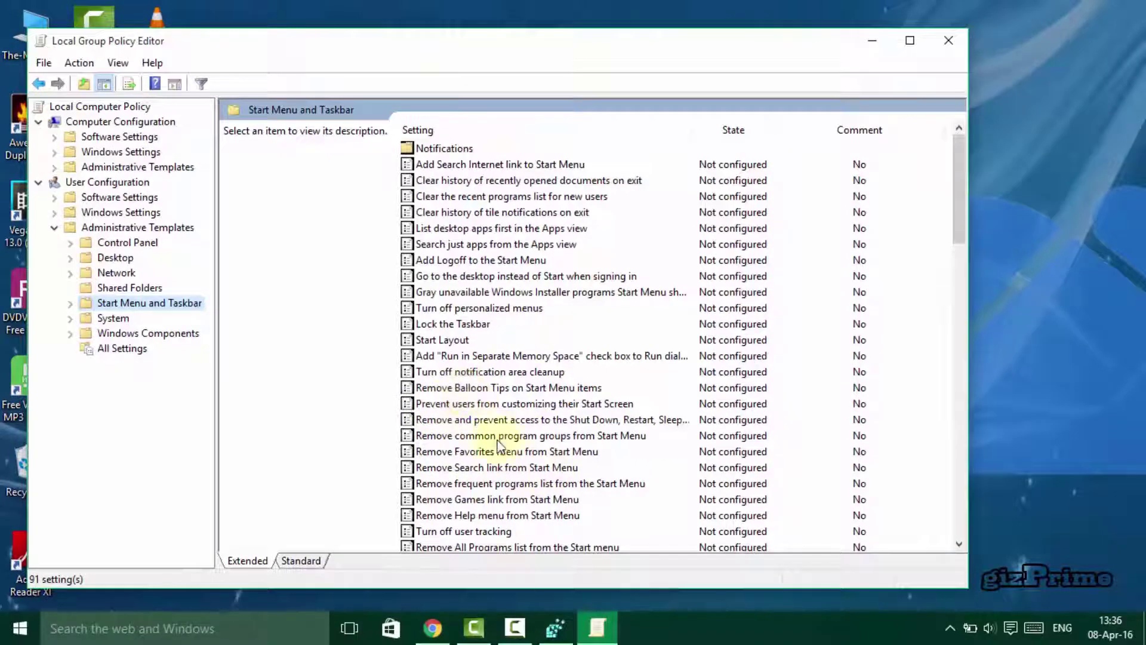
pyautogui.click(301, 561)
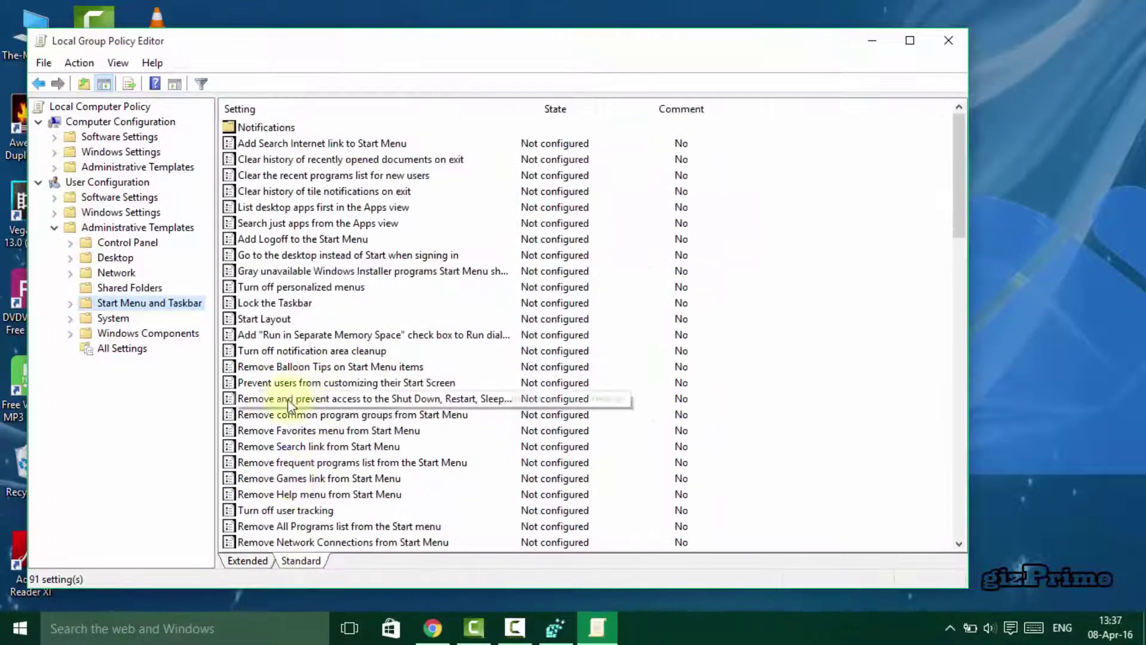
pyautogui.scroll(-10, 281, 479)
pyautogui.scroll(-6, 320, 420)
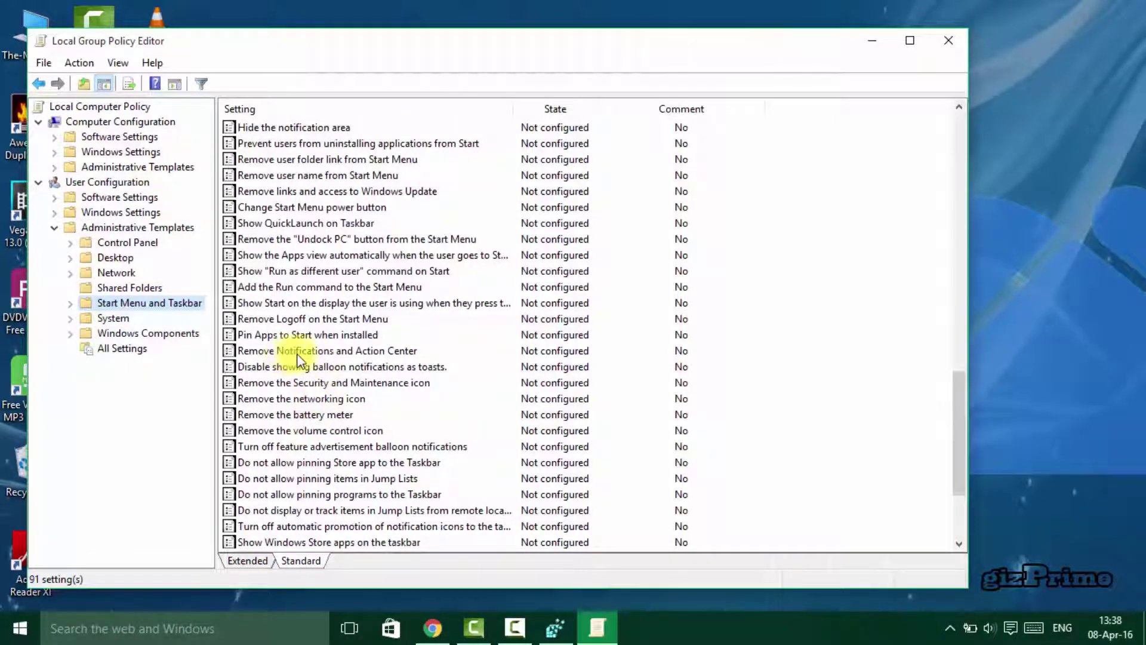
pyautogui.click(299, 352)
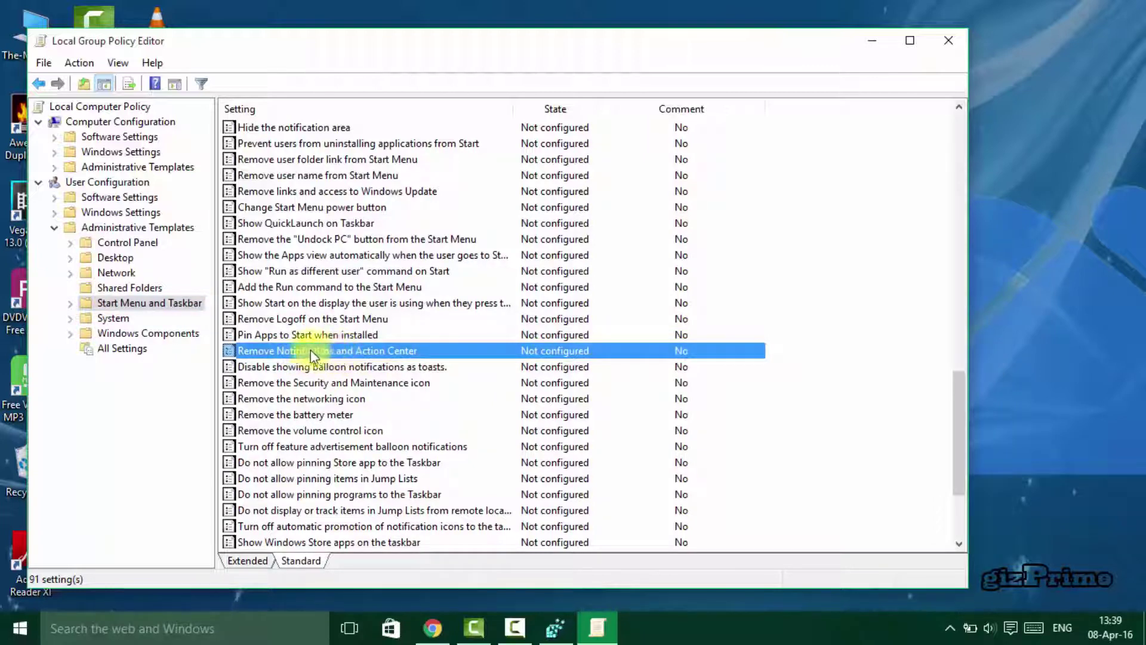
# Step: Set 'Remove Notifications and Action Center' to Enabled, apply it, and confirm with OK
pyautogui.doubleClick(233, 355)
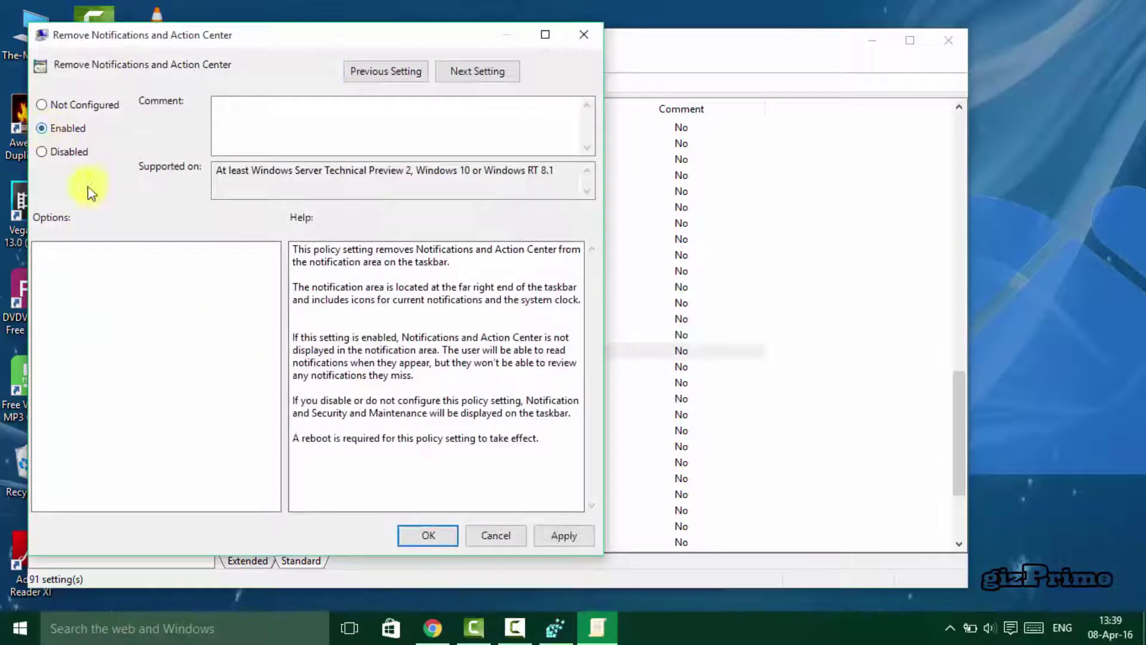
pyautogui.click(566, 536)
pyautogui.click(584, 36)
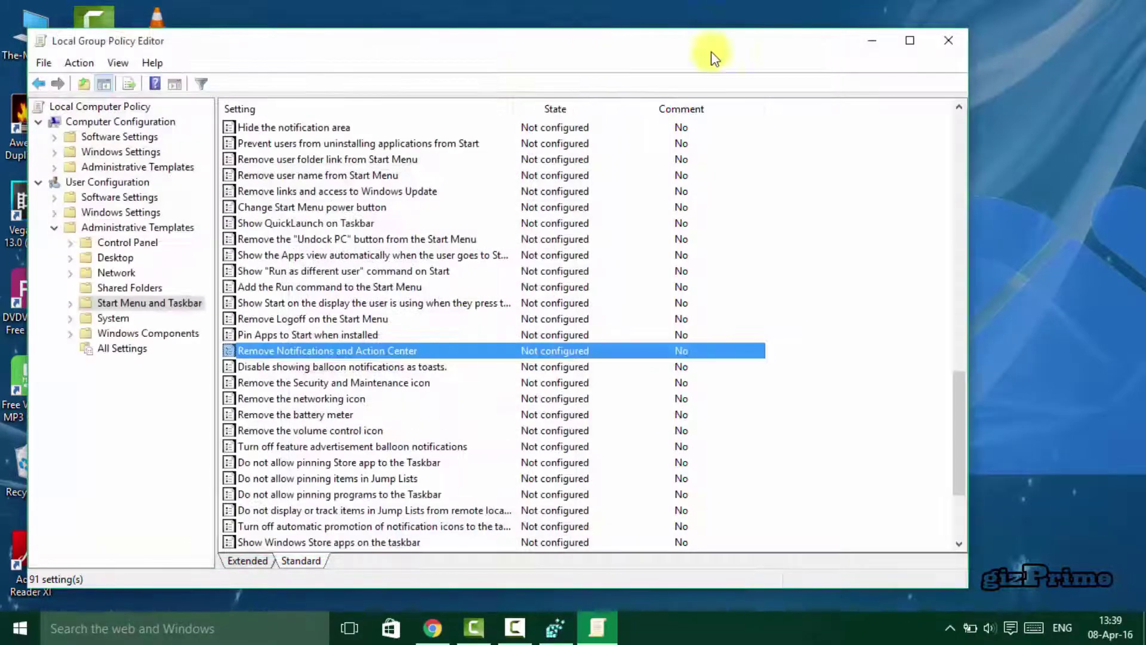
# Step: Close the Group Policy Editor and restart Windows from the Start menu's Power options
pyautogui.click(961, 40)
pyautogui.click(20, 628)
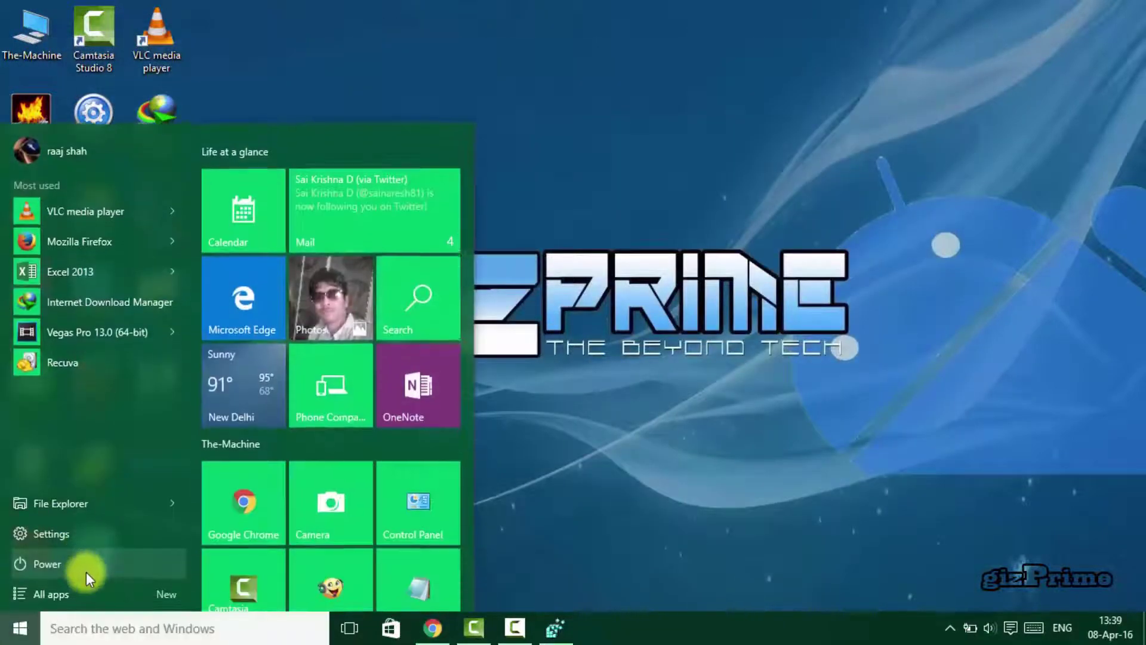
pyautogui.click(92, 569)
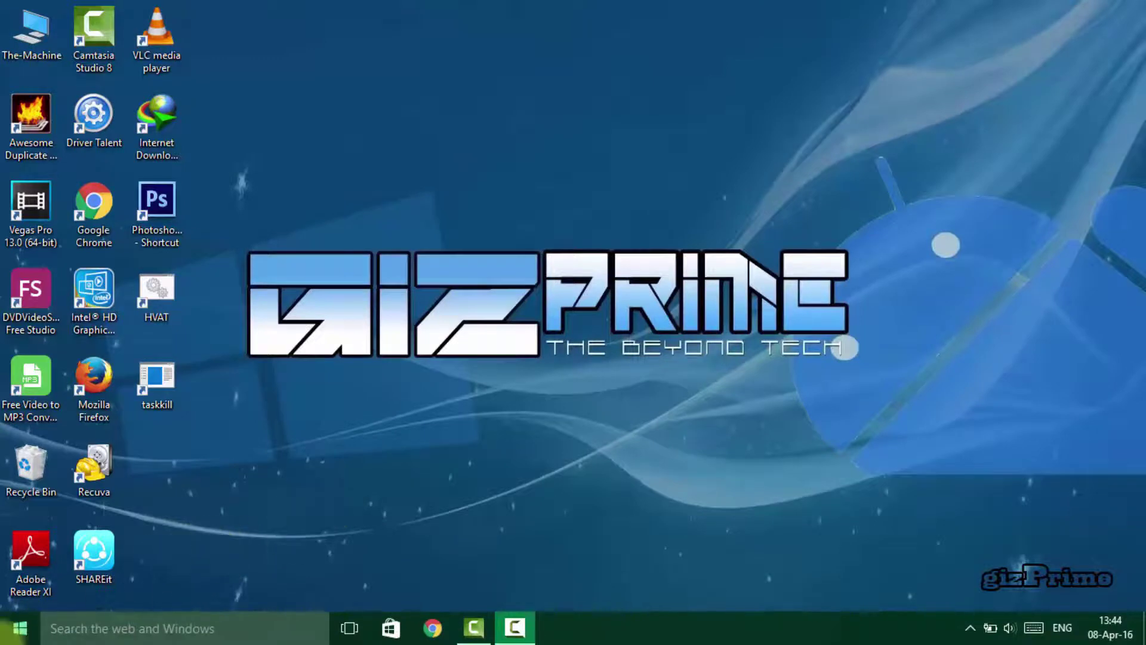
pyautogui.click(20, 630)
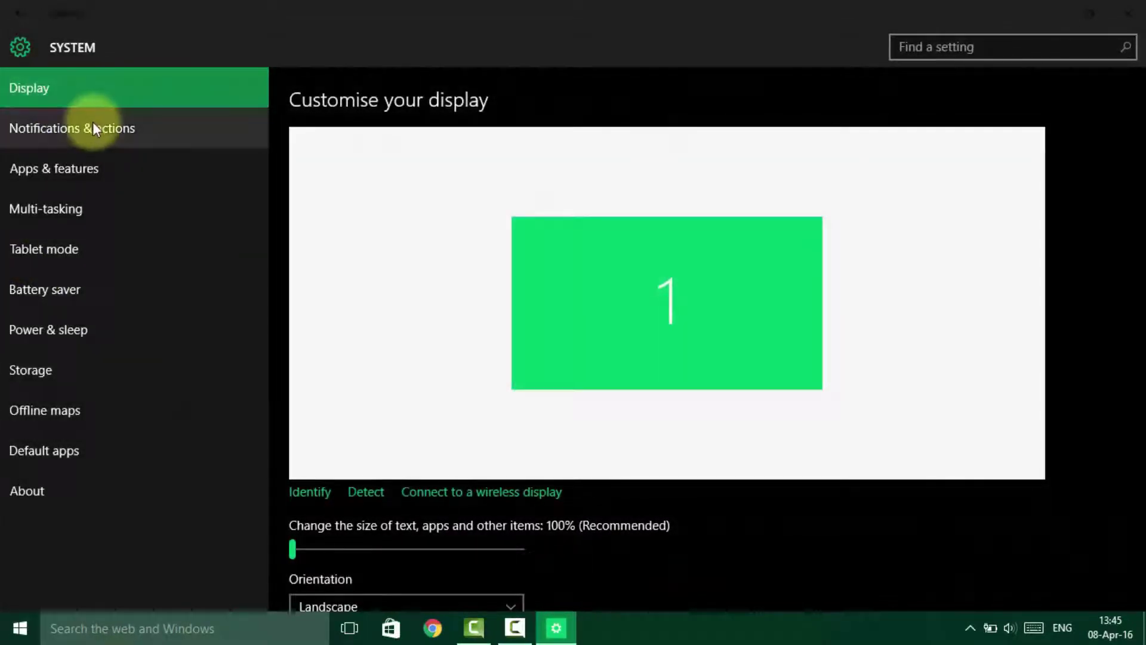
pyautogui.click(92, 123)
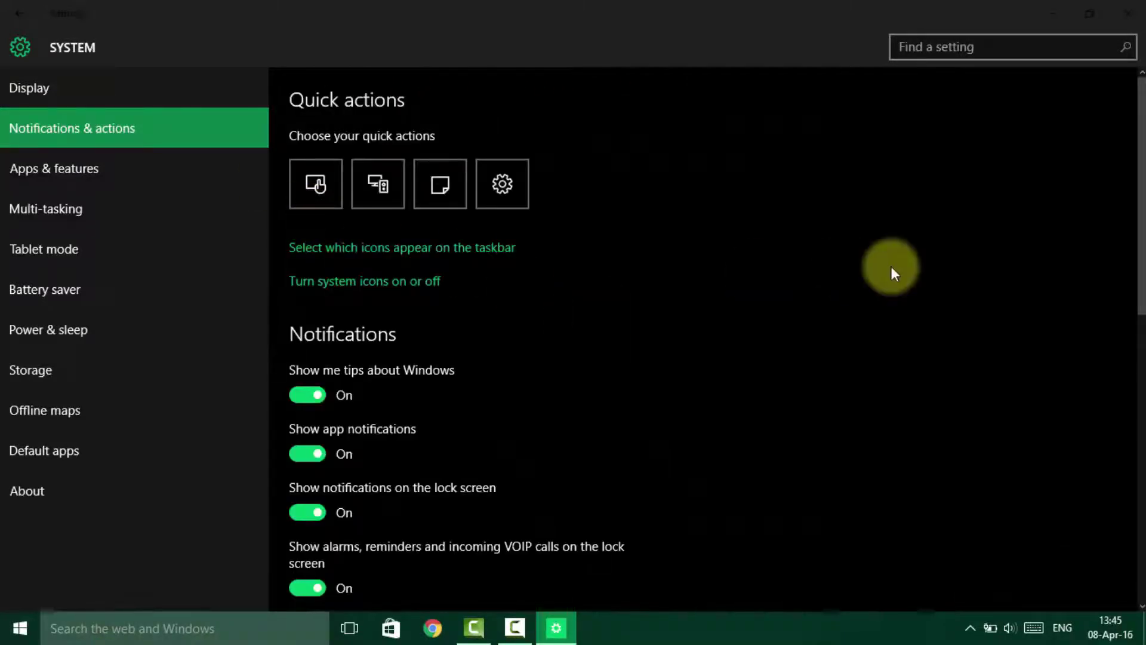
pyautogui.moveTo(1138, 179); pyautogui.dragTo(1136, 258)
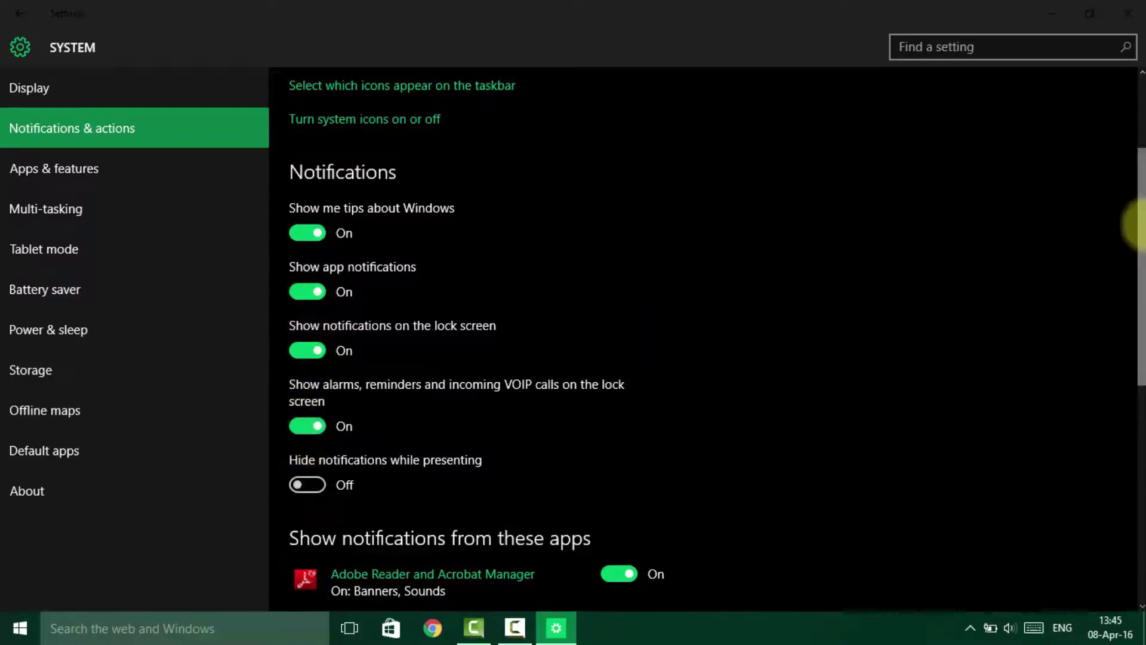
pyautogui.moveTo(1137, 231); pyautogui.dragTo(1138, 483)
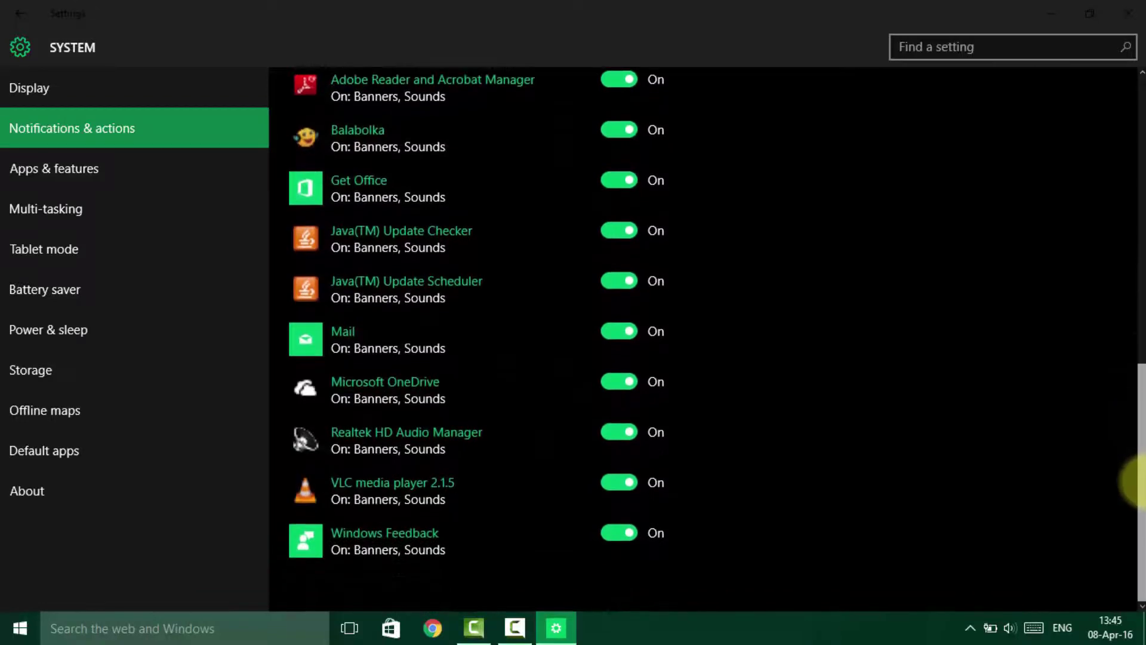
pyautogui.moveTo(1136, 402); pyautogui.dragTo(1130, 205)
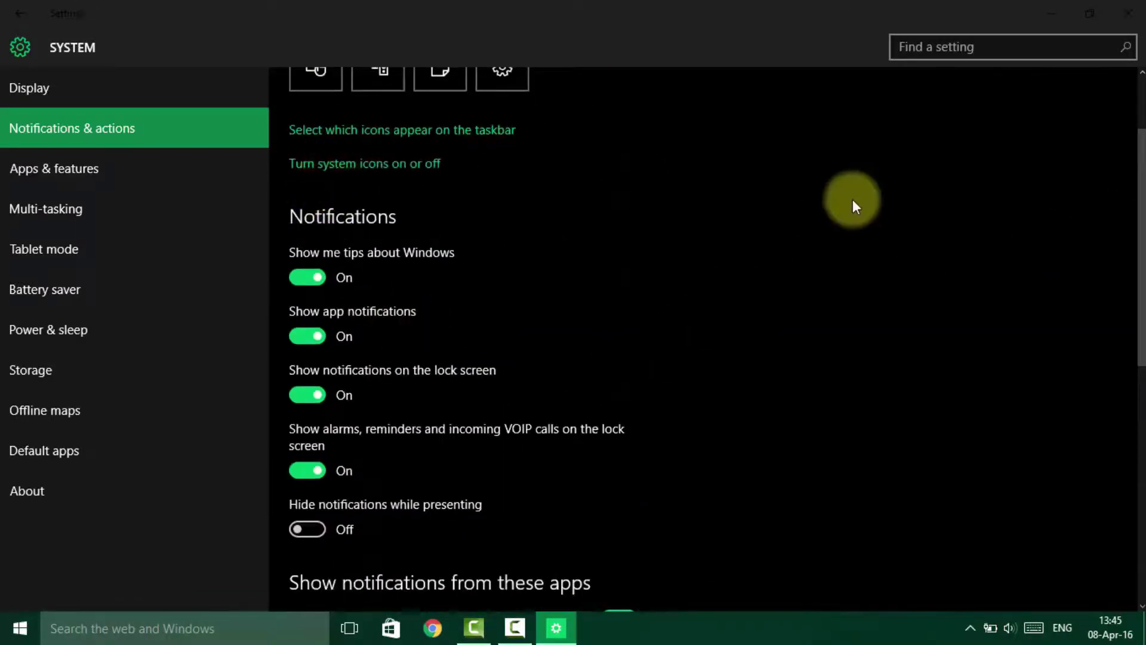
pyautogui.click(1126, 19)
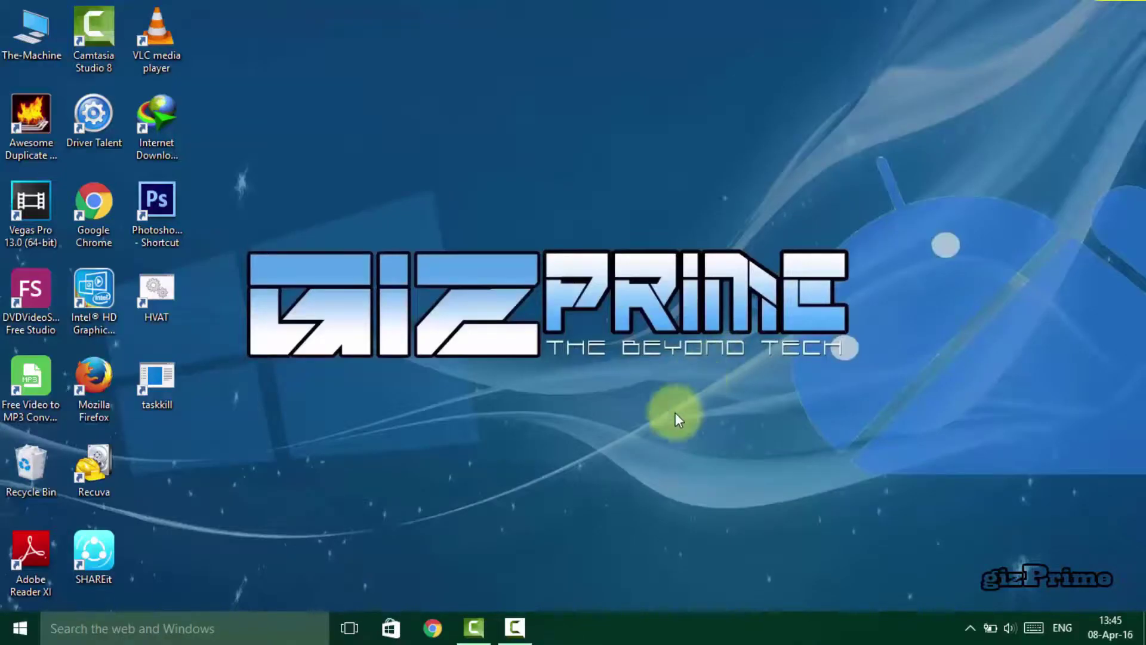
# Step: Reopen Registry Editor and expand HKEY_CURRENT_USER\SOFTWARE
pyautogui.click(275, 628)
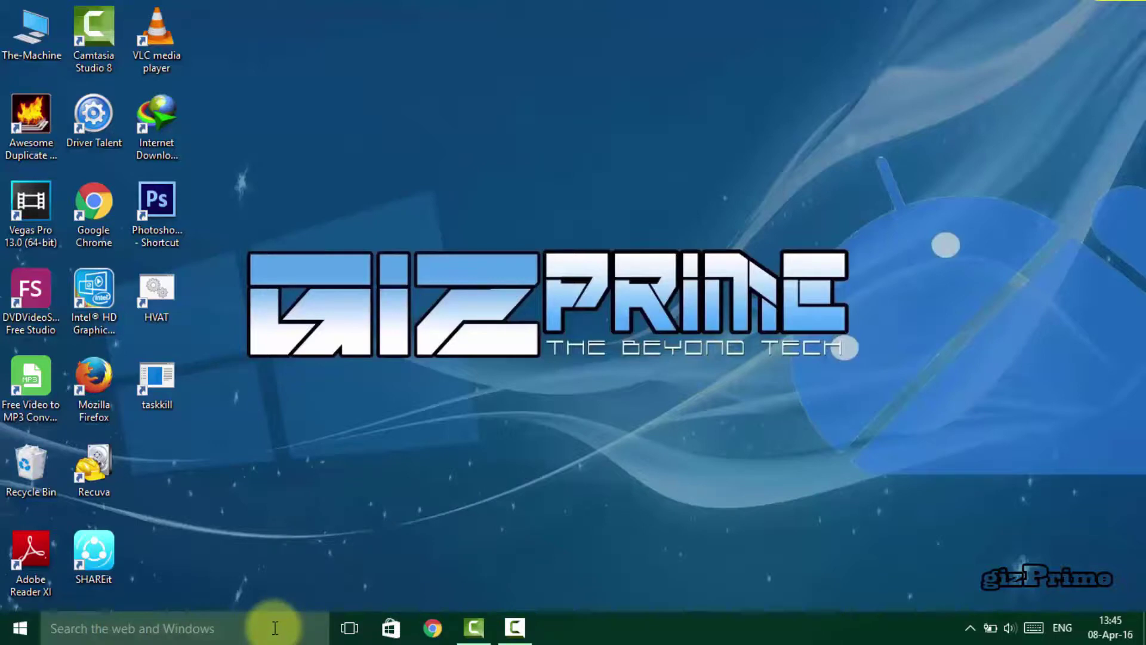
pyautogui.write('re')
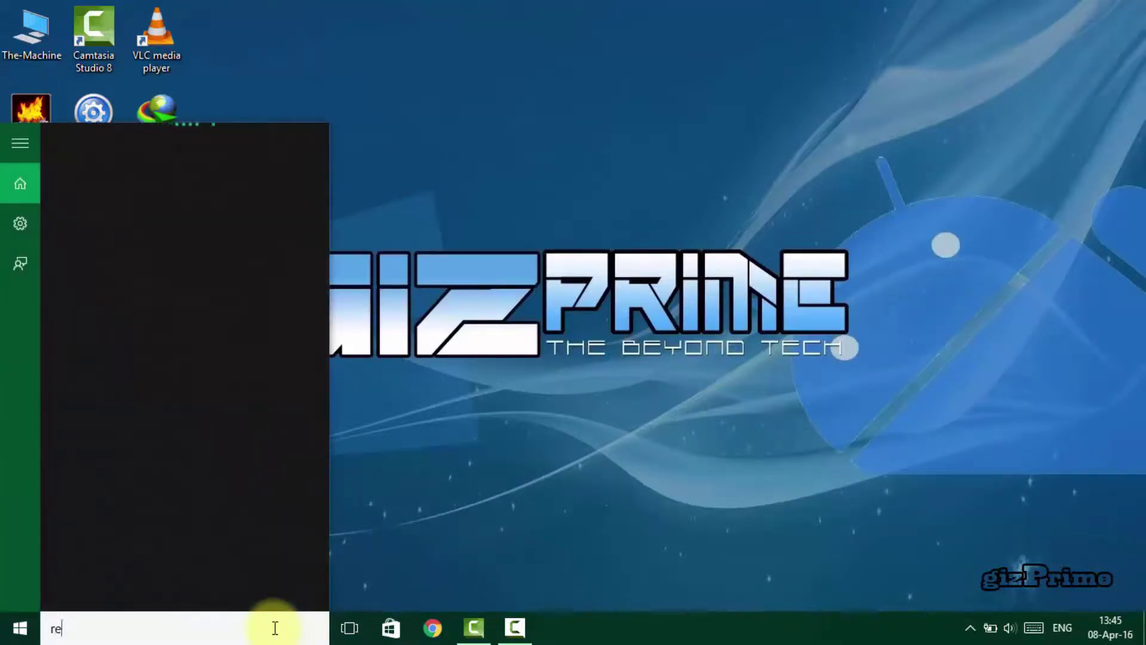
pyautogui.write('gedit')
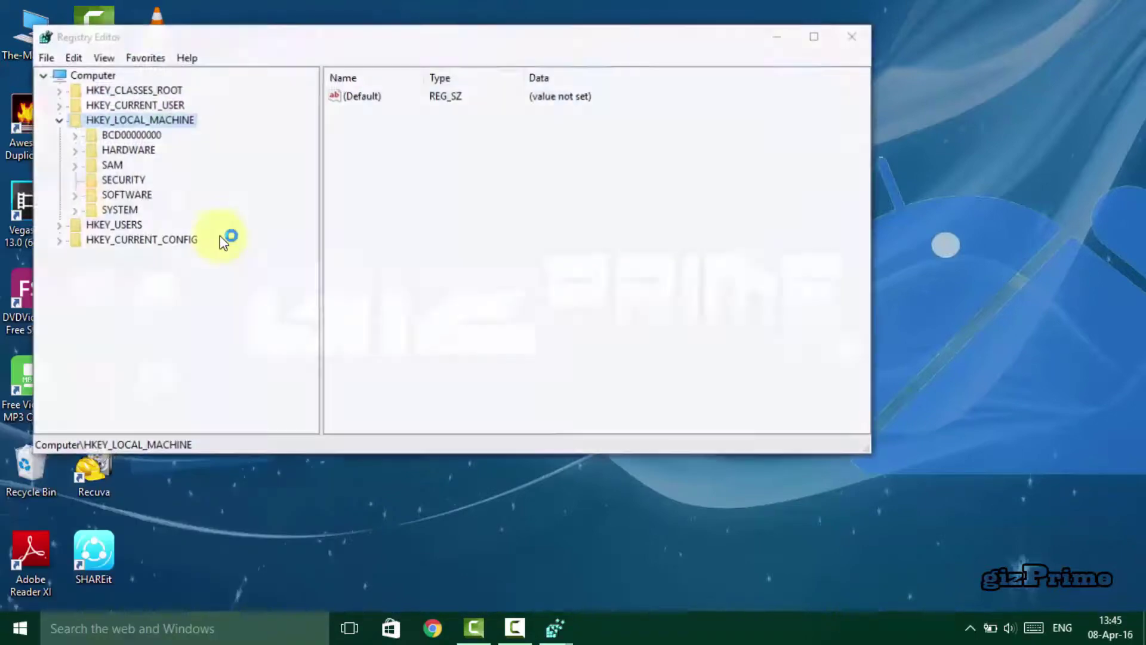
pyautogui.click(55, 118)
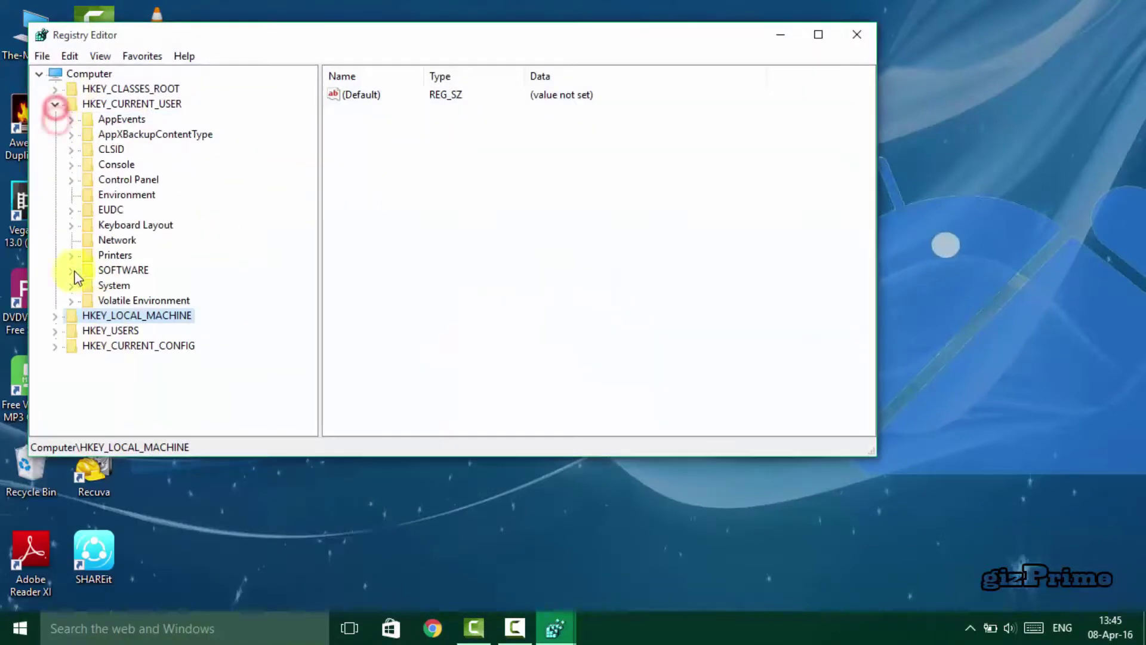
pyautogui.click(71, 266)
pyautogui.click(71, 73)
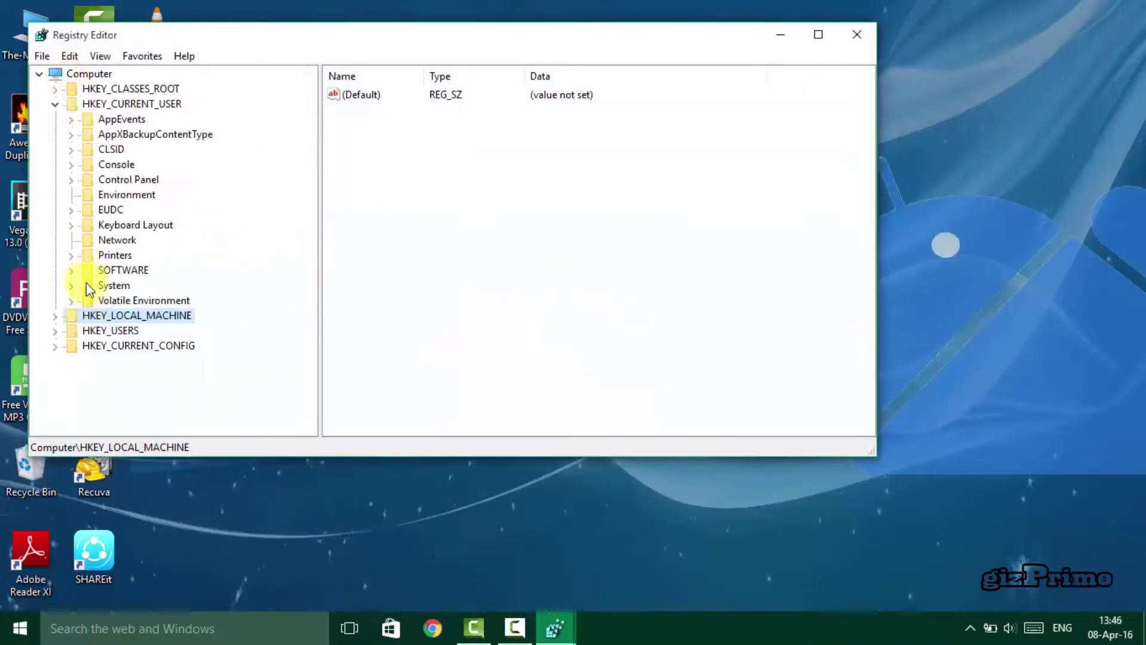
pyautogui.click(72, 268)
# Step: Select Policies\Microsoft\Windows\Explorer to confirm DisableNotificationCenter is still 1
pyautogui.click(87, 419)
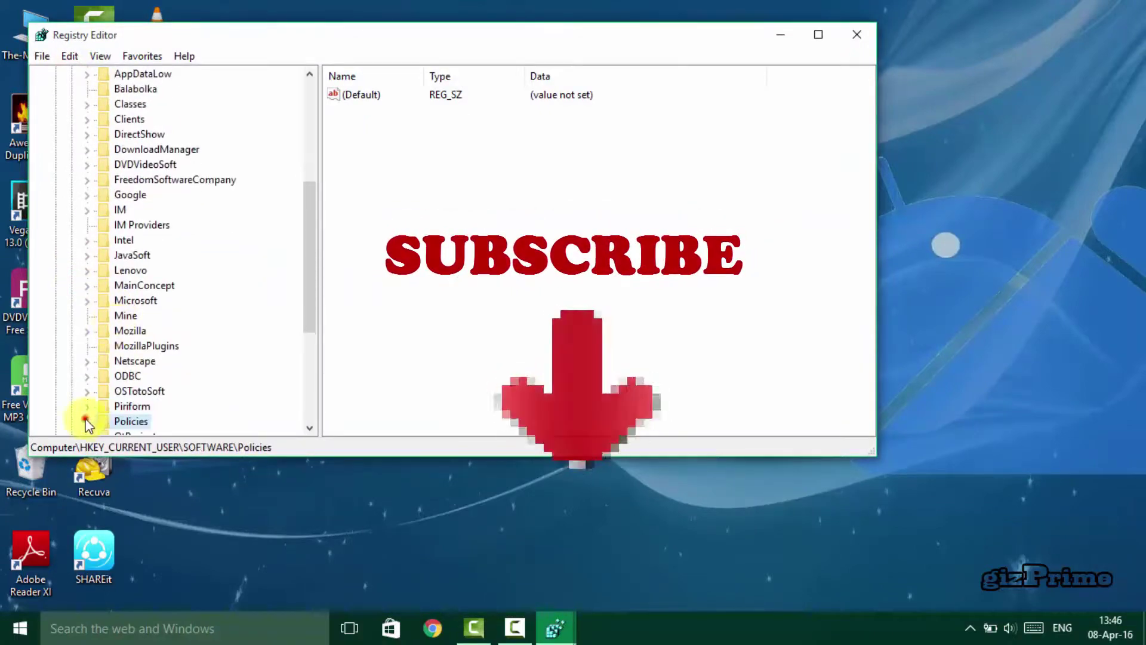
pyautogui.click(86, 389)
pyautogui.click(119, 420)
pyautogui.click(160, 421)
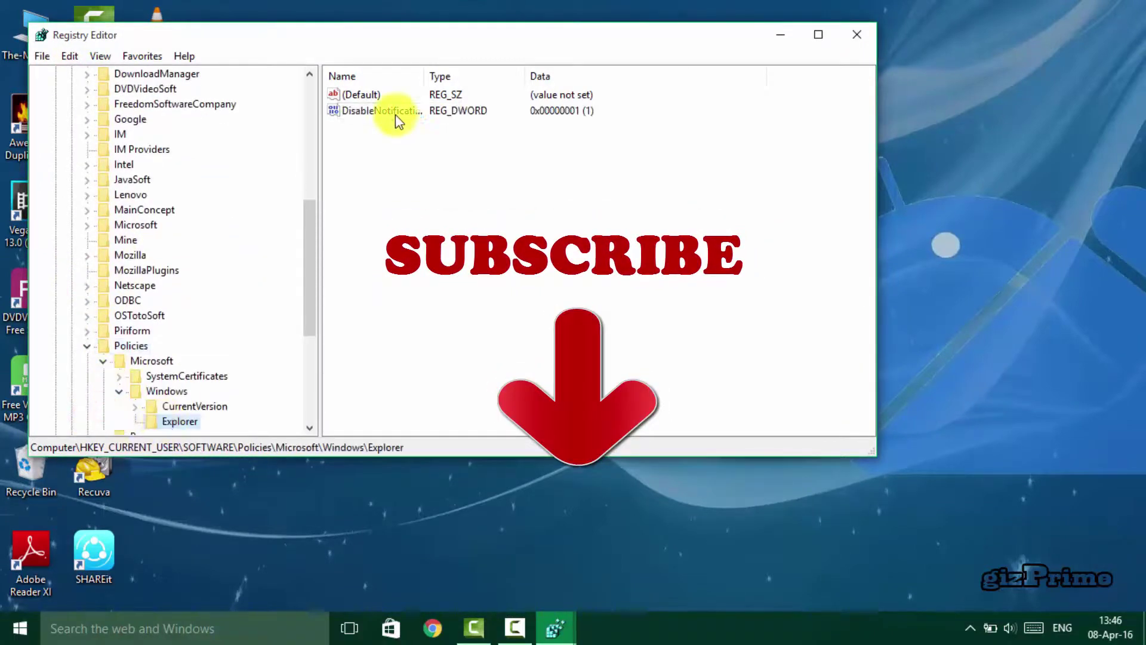